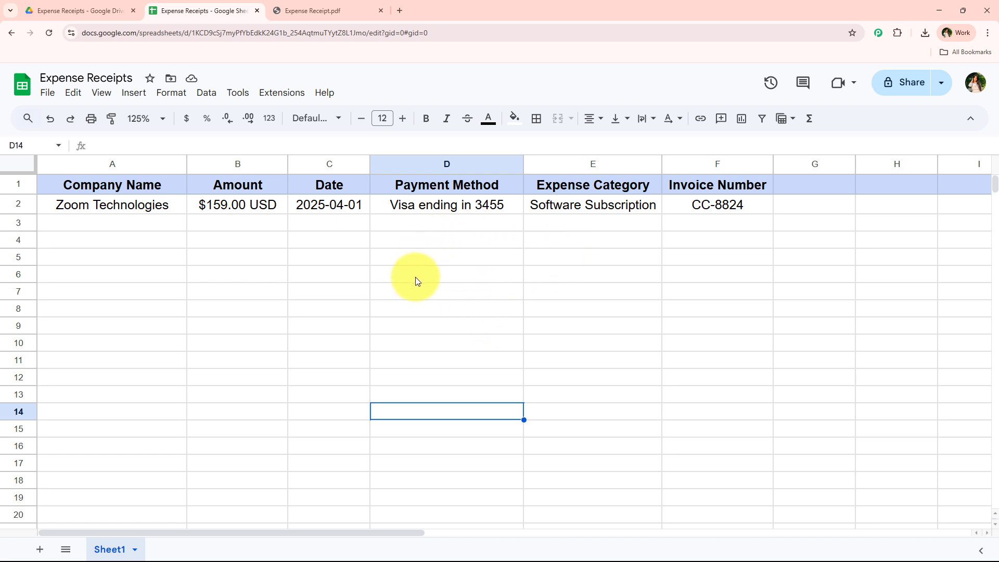
- Open pabbly.com/connect in a new browser tab, sign in, and access the Pabbly Connect dashboard
click(400, 10)
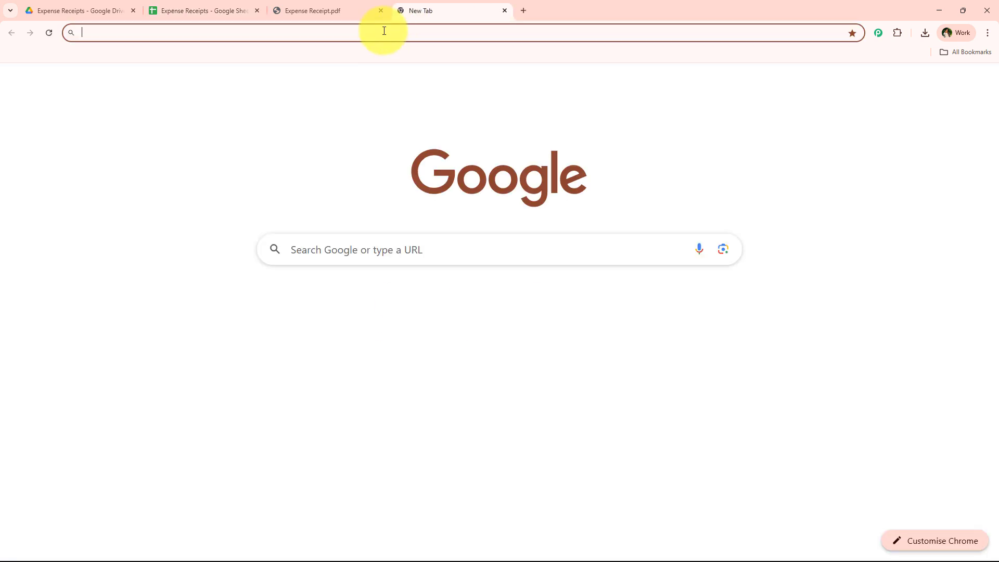
click(384, 31)
text(P)
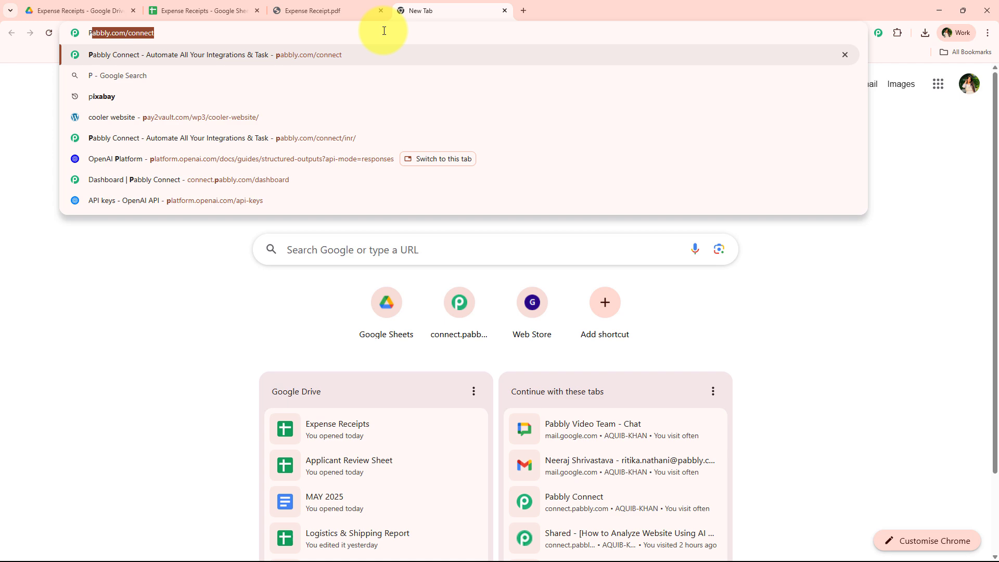
key(Return)
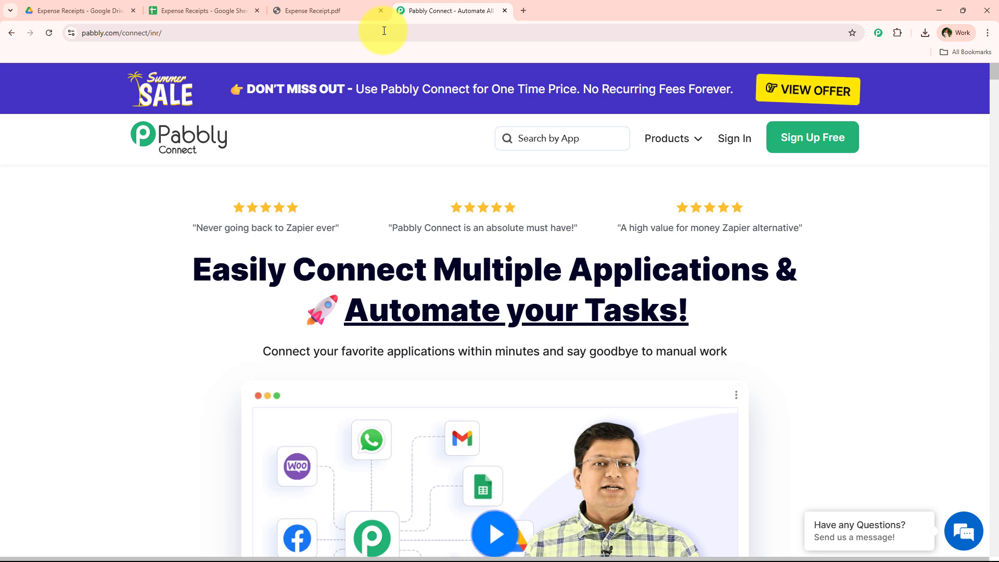
click(734, 138)
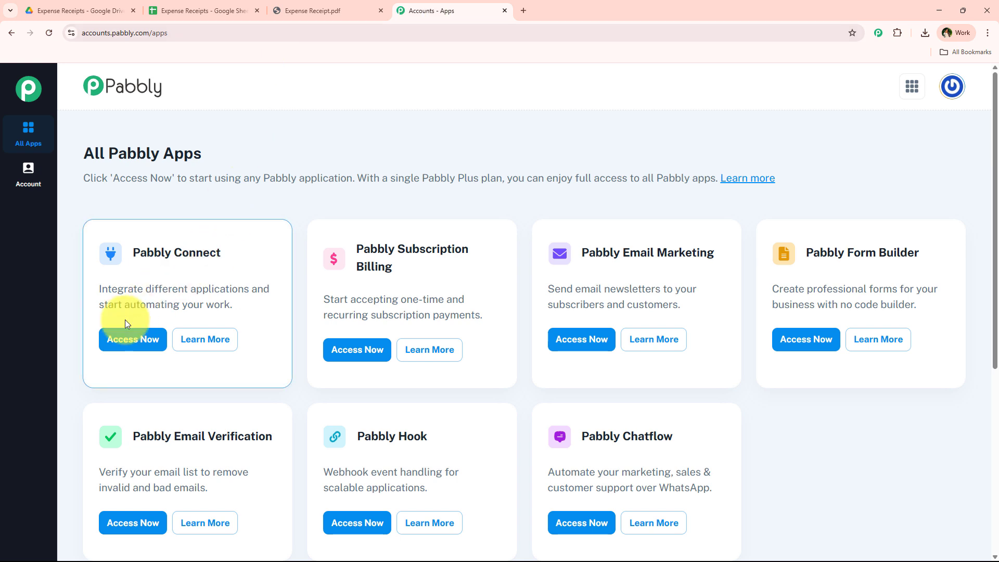
click(130, 339)
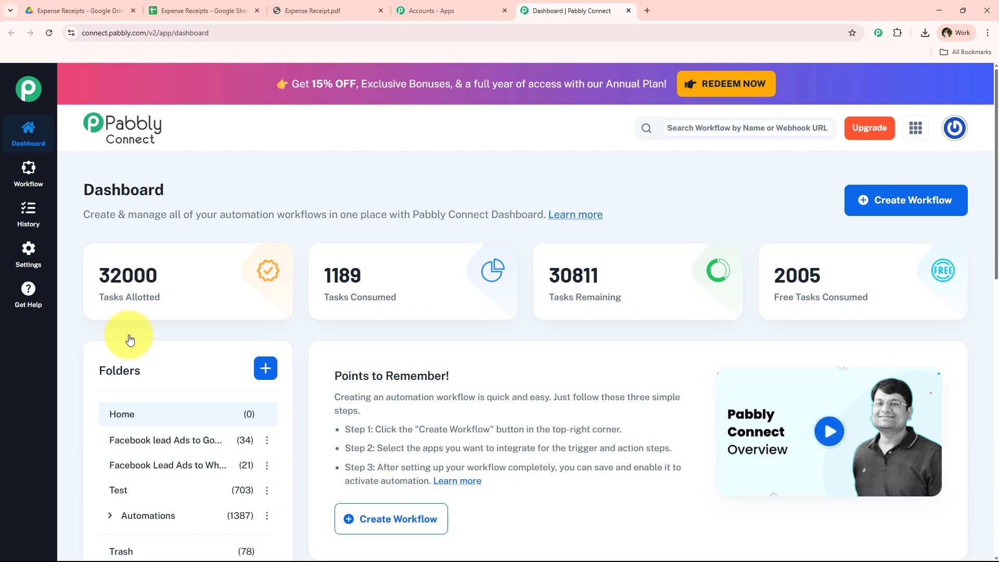
click(878, 201)
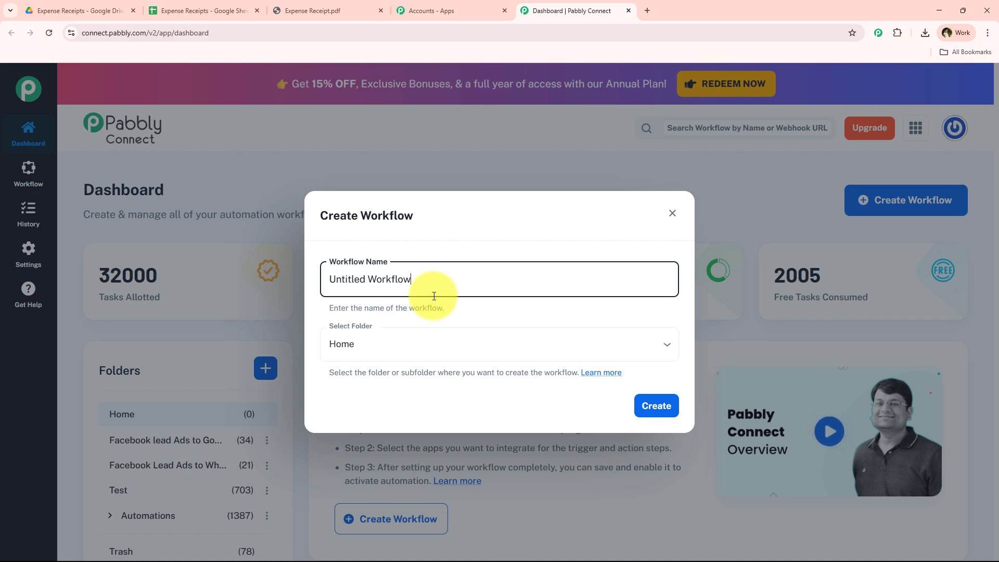
click(672, 214)
scroll(247, 344, down, 3)
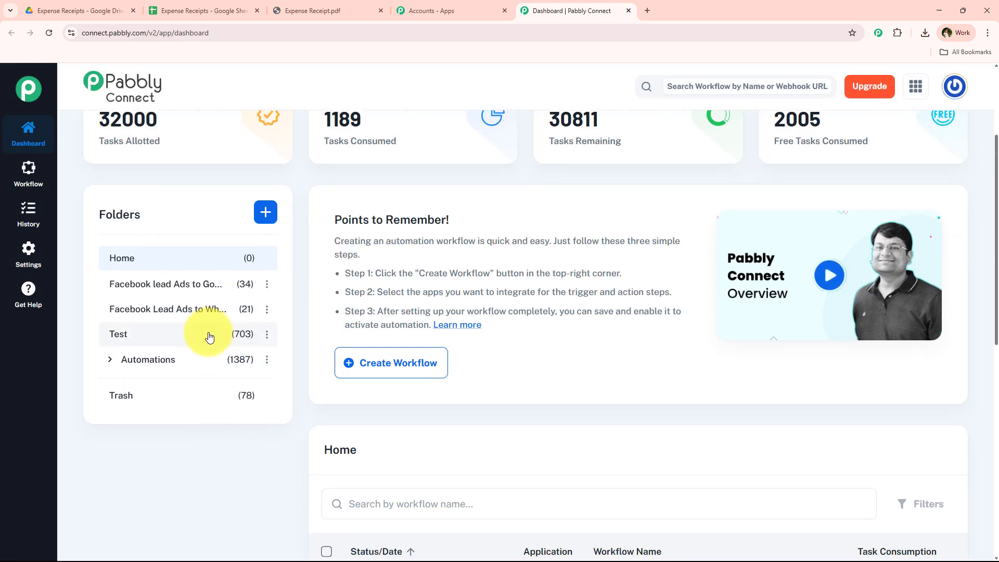
scroll(210, 337, up, 3)
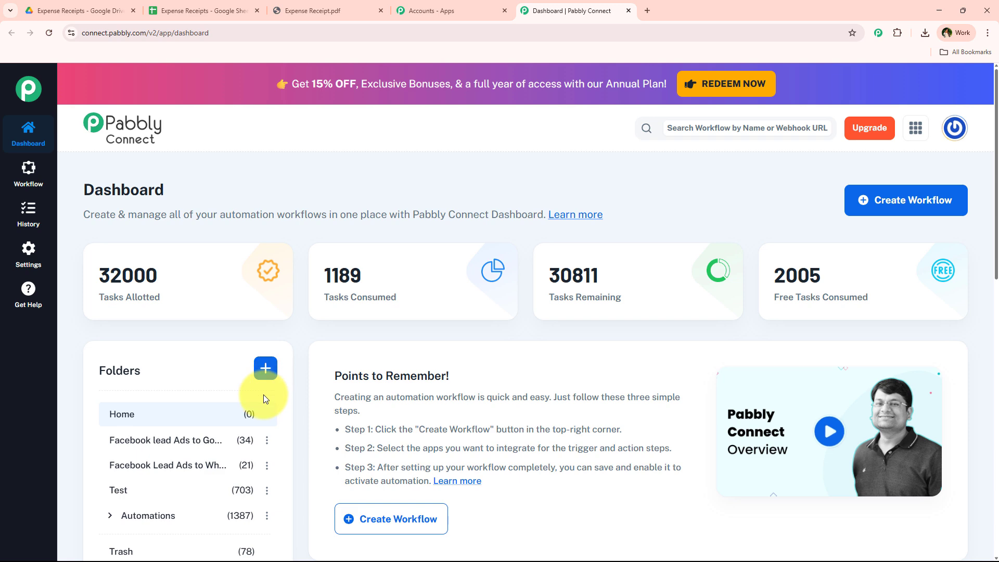
click(265, 368)
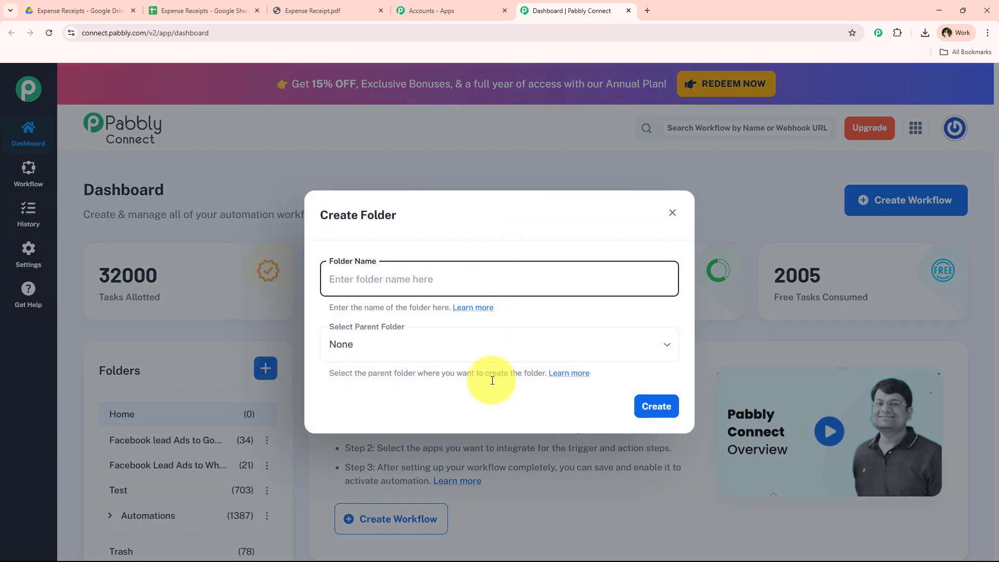
click(670, 213)
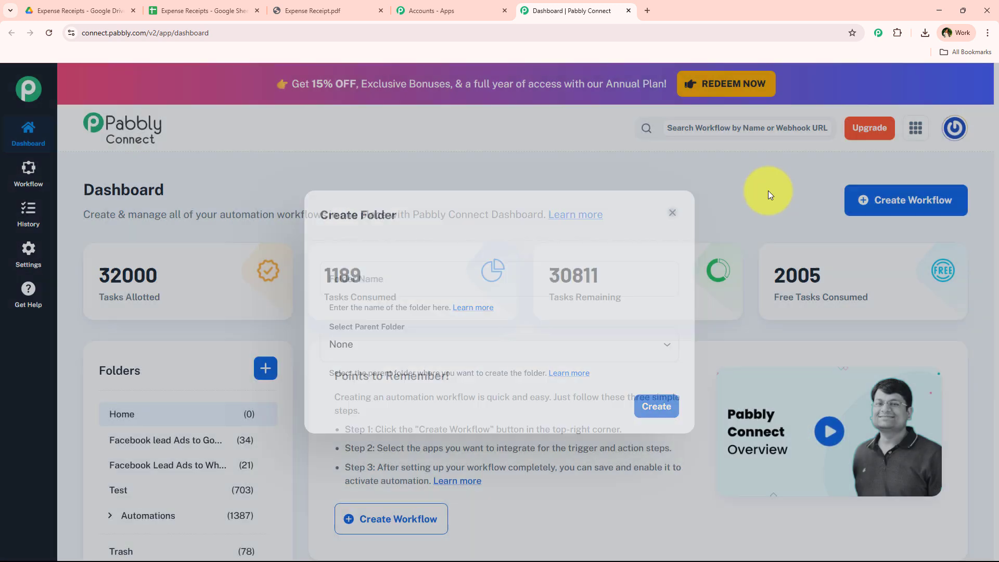
- Create a workflow named "Extract Business Expenses in Google Sheets using AI Agent" in the Automations folder
click(913, 200)
click(416, 354)
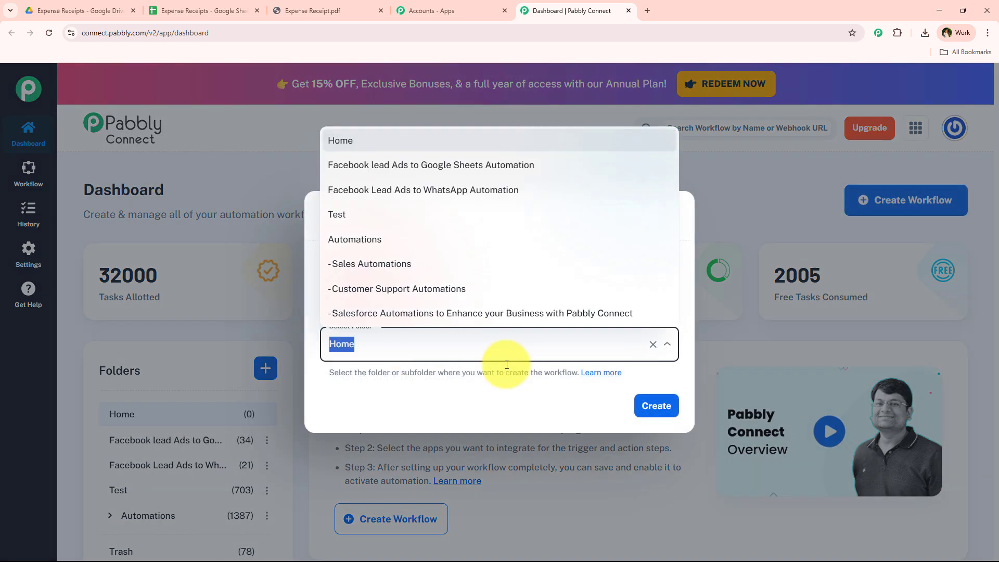
click(363, 242)
click(519, 275)
key(ctrl+a)
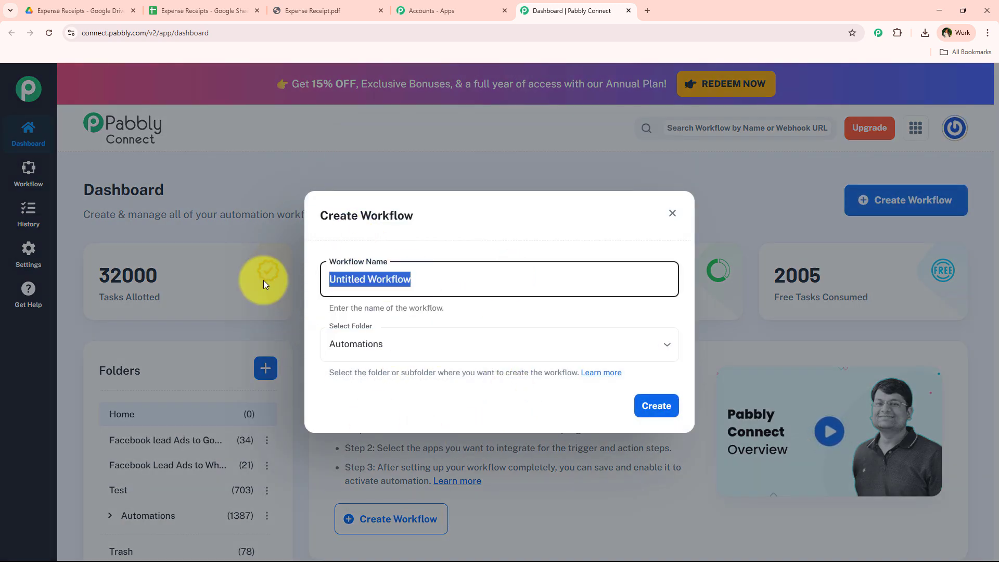
text(Extract Business Expenses in Google Sheets using AI Agent)
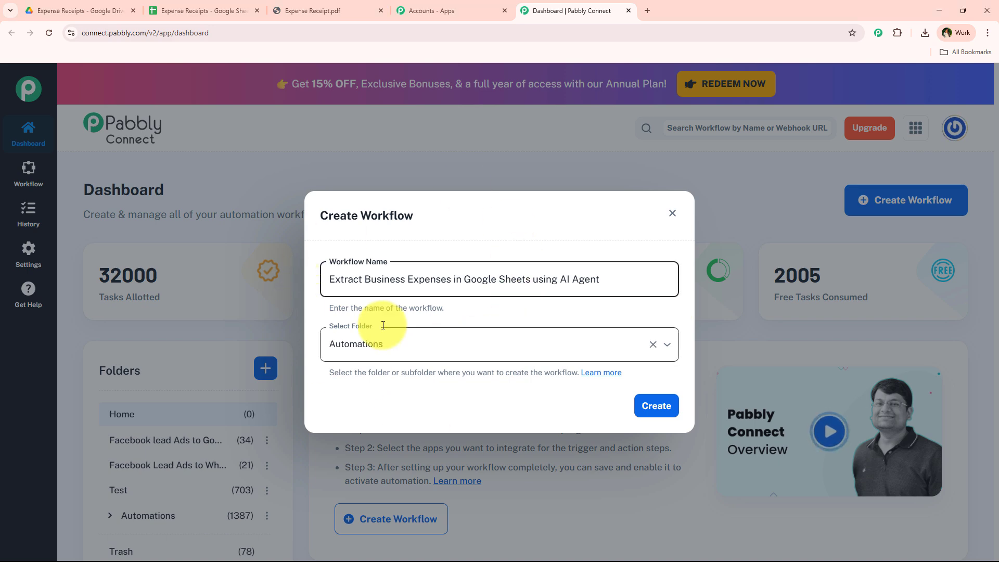
click(660, 408)
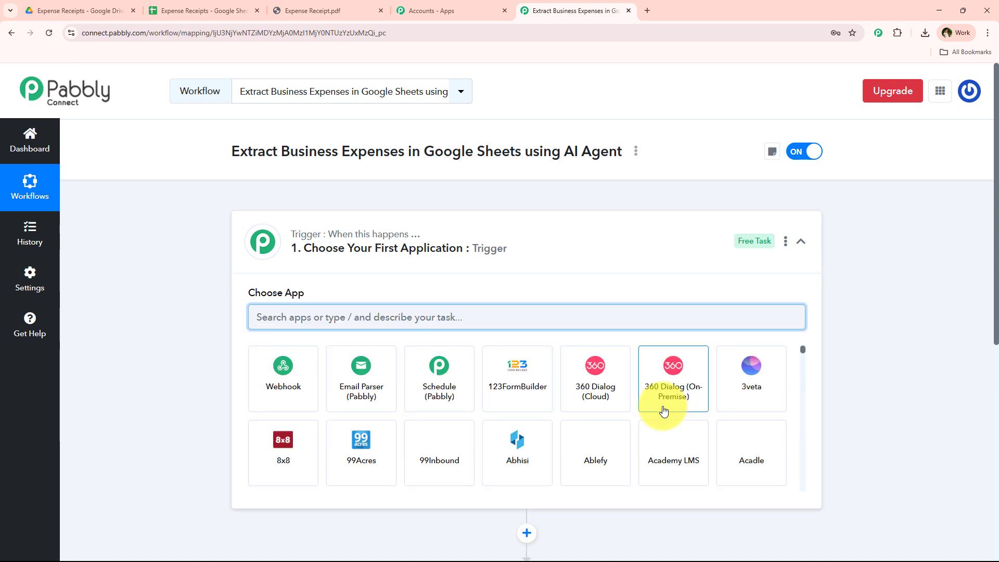
- Set the workflow's trigger application to Google Drive with the trigger event New File in Specific Folder
click(485, 248)
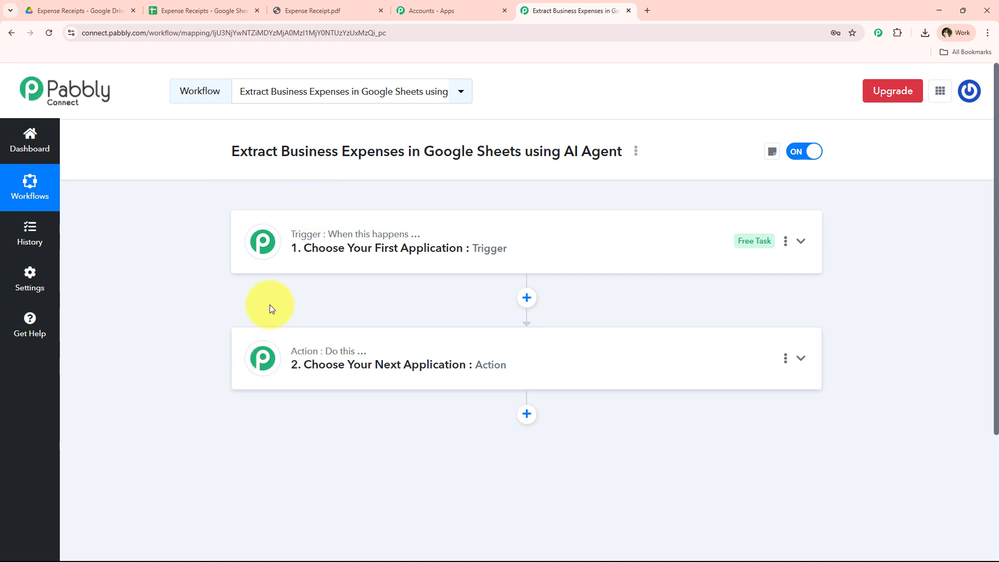
mouse_move(335, 236)
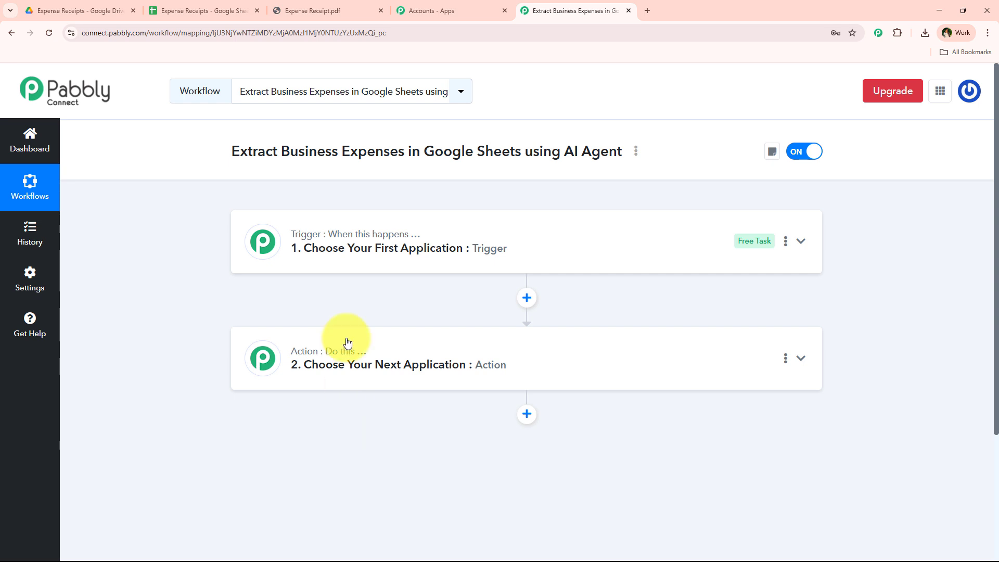
click(363, 251)
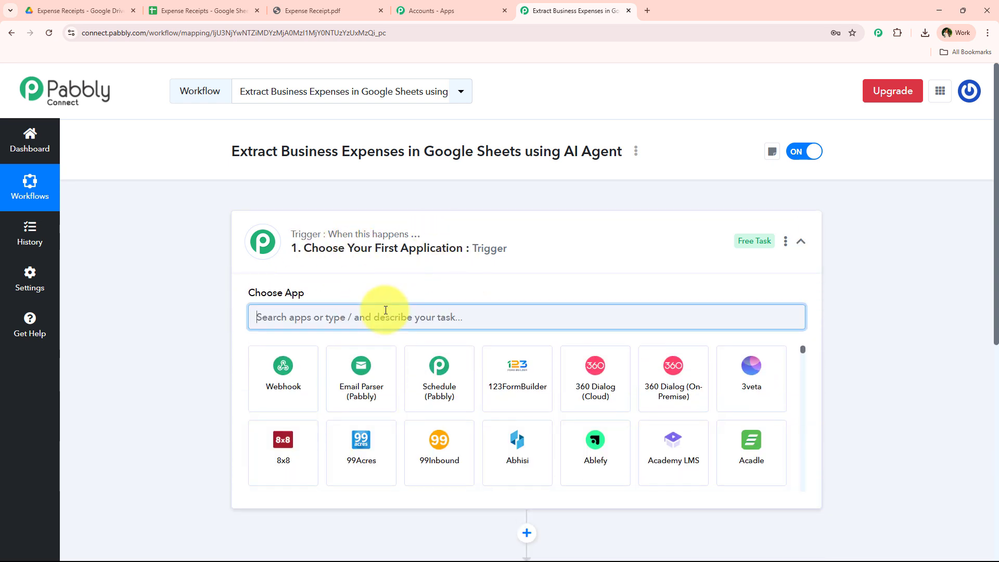
text(drive)
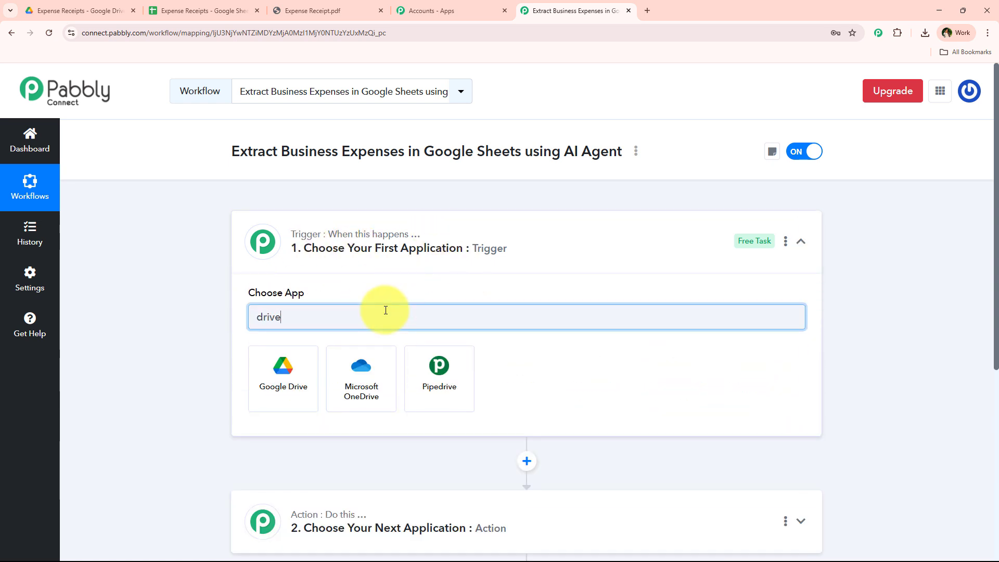
click(289, 363)
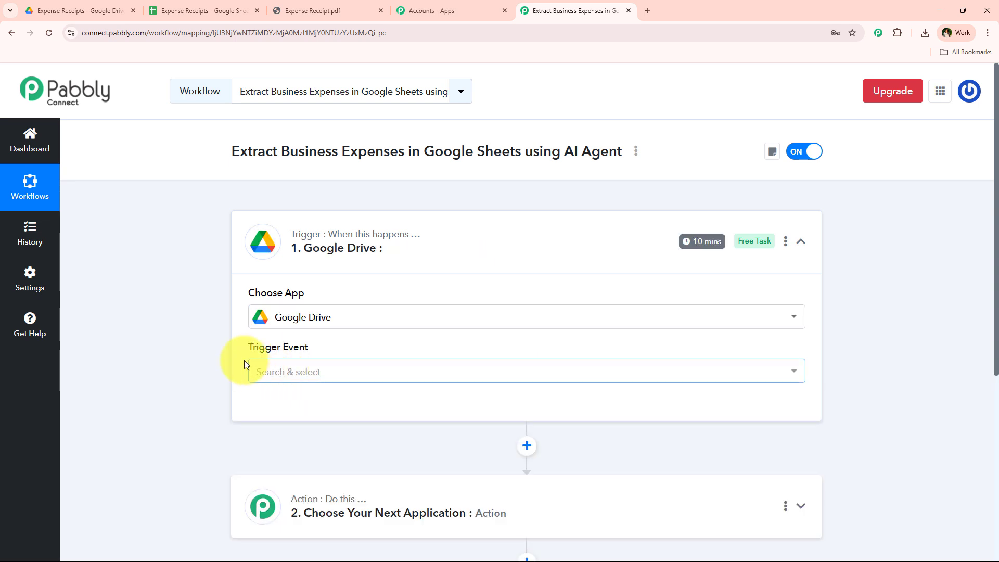
click(319, 368)
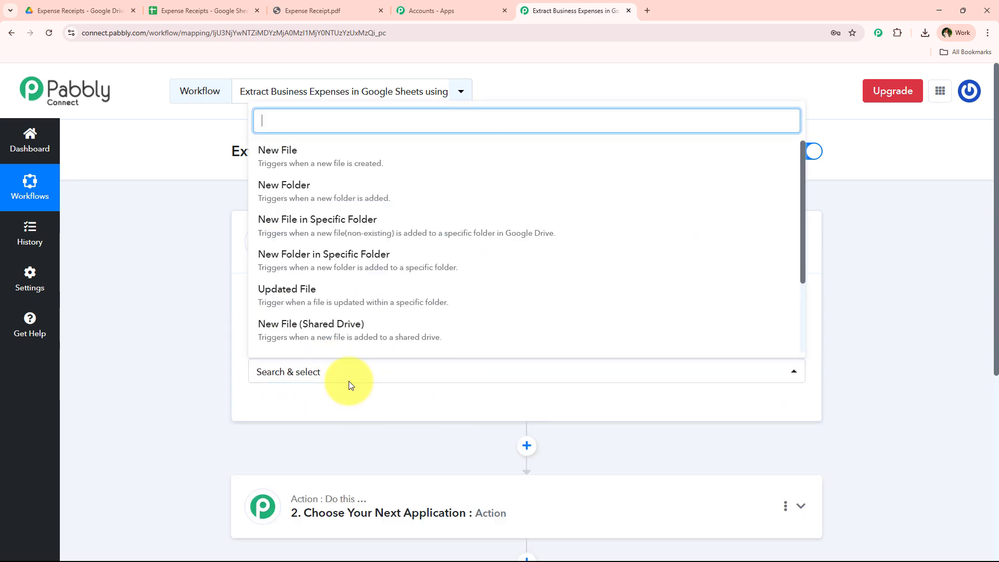
click(290, 222)
- Start connecting the Google Drive trigger to an account and choose to add a new connection
click(284, 411)
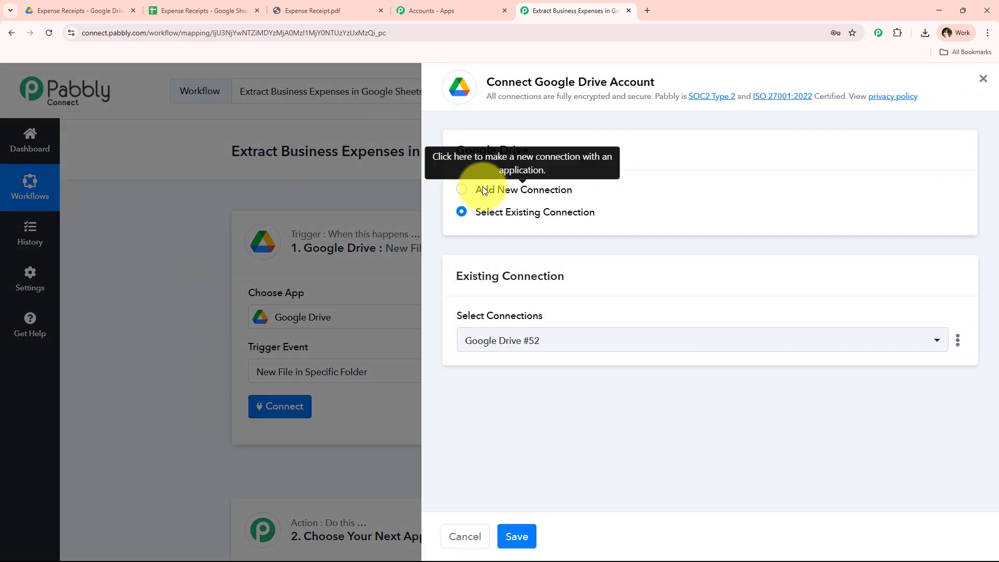
triple_click(481, 212)
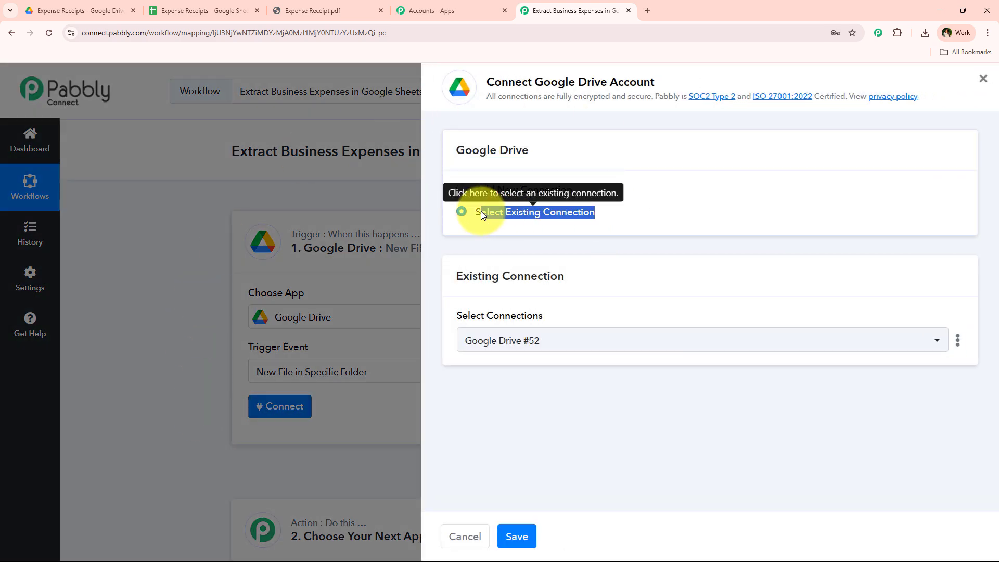
click(498, 228)
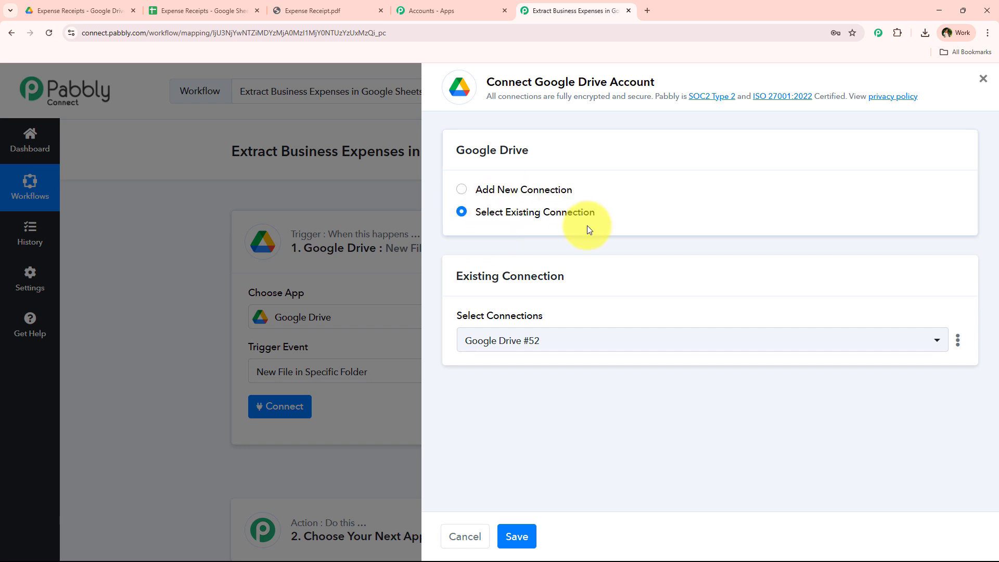
drag(535, 81, 659, 83)
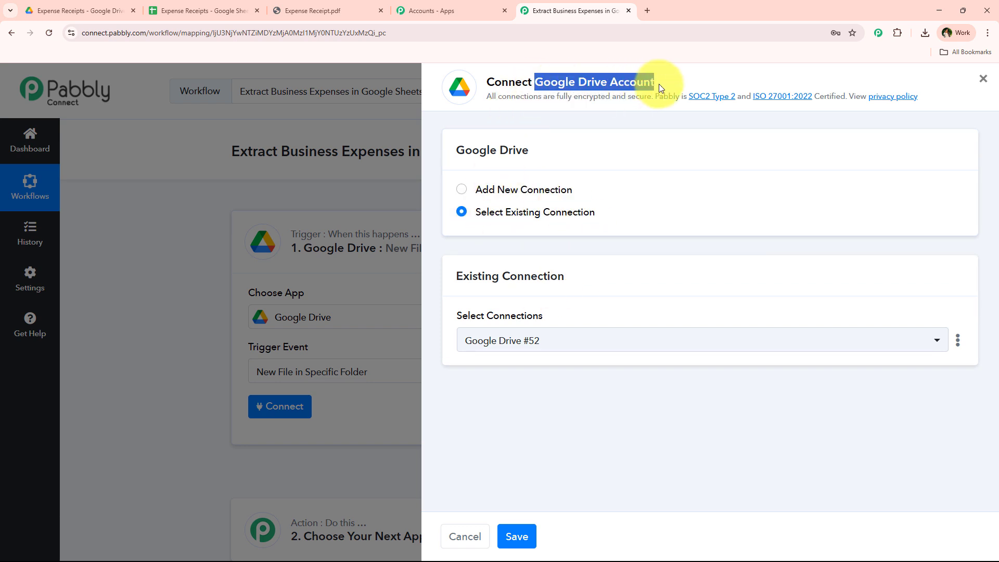
click(575, 244)
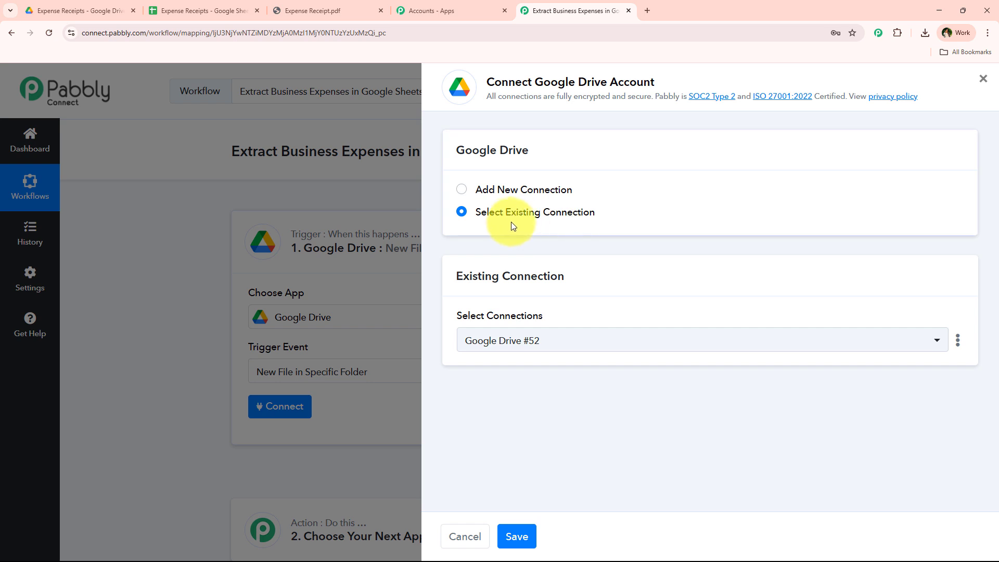
drag(477, 214, 606, 221)
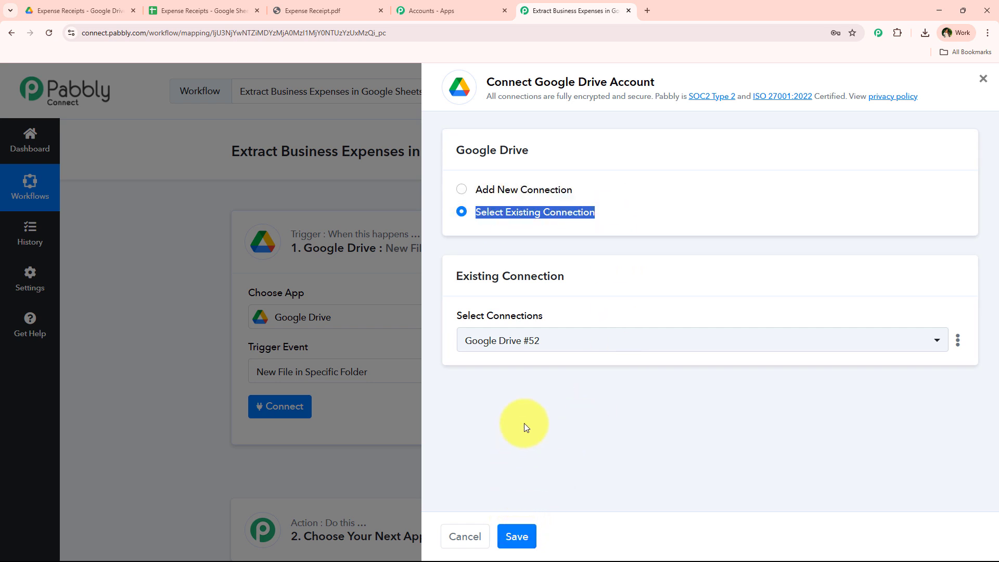
click(511, 189)
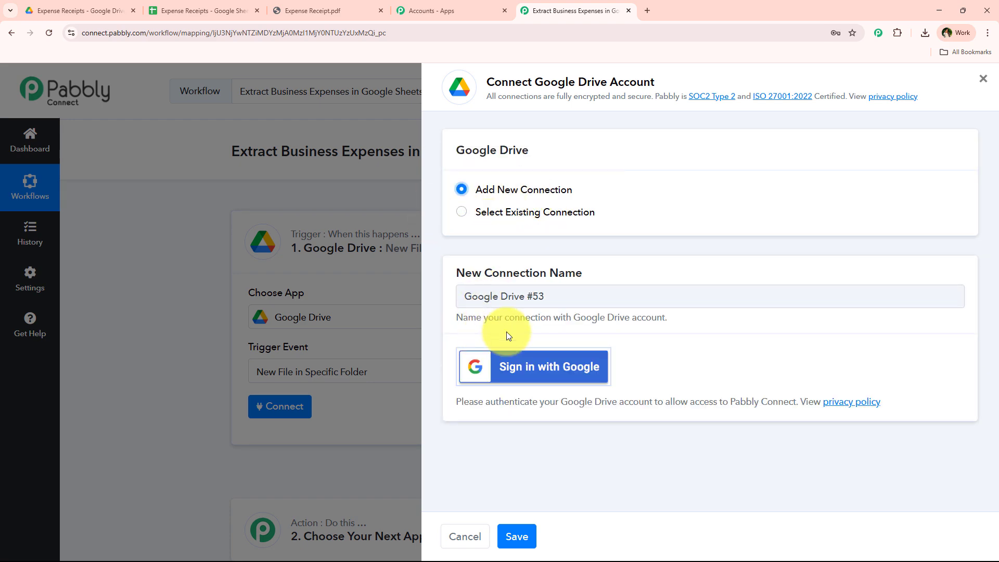
- Authenticate the new Google Drive connection with the work Google account and allow Pabbly Connect Drive access
click(573, 386)
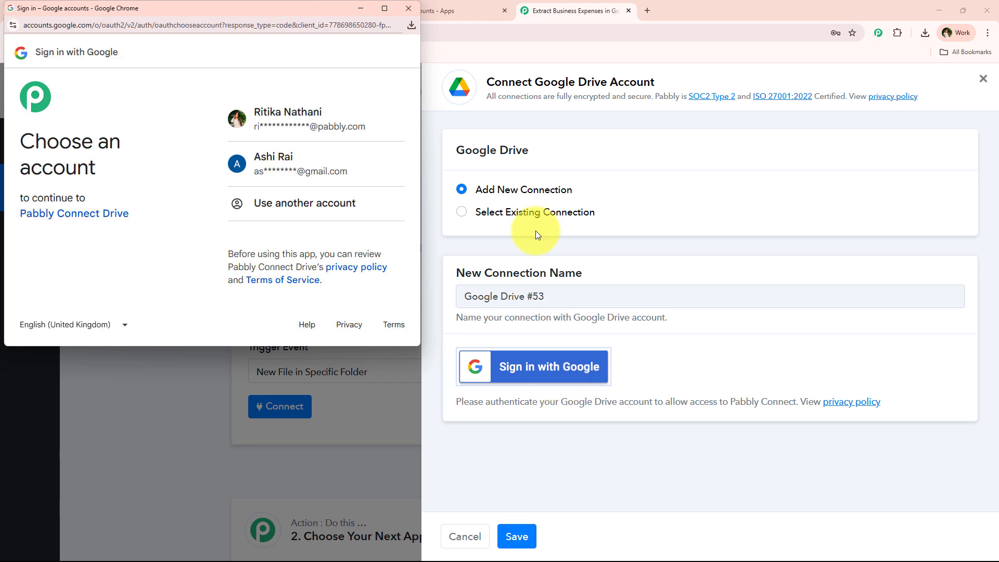
click(338, 114)
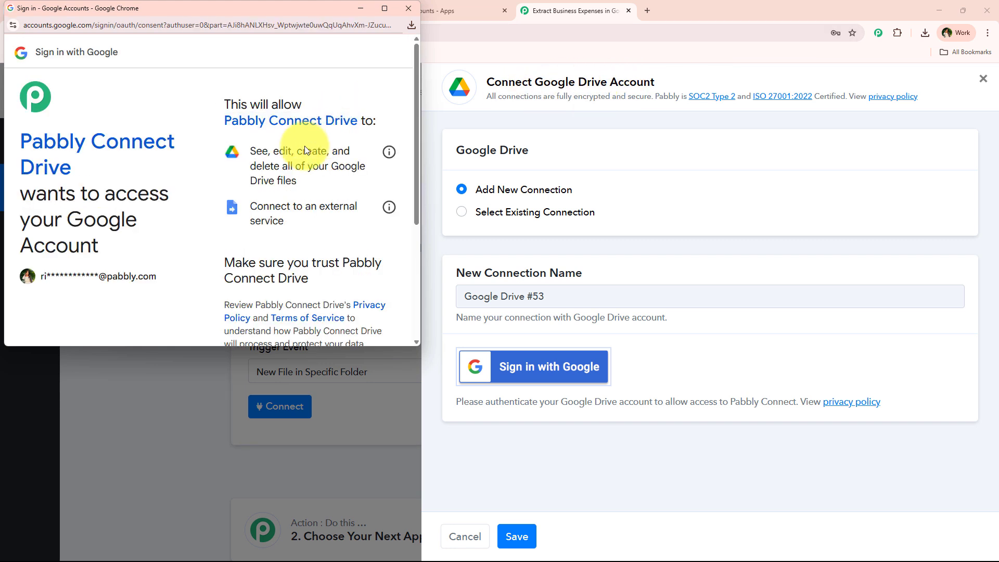
drag(232, 152, 290, 223)
scroll(312, 250, down, 4)
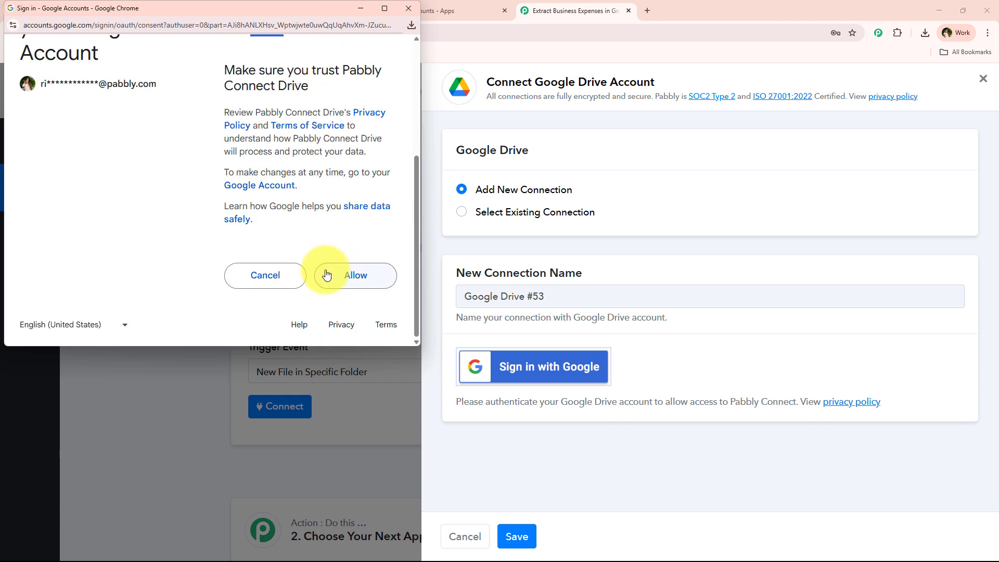
click(330, 275)
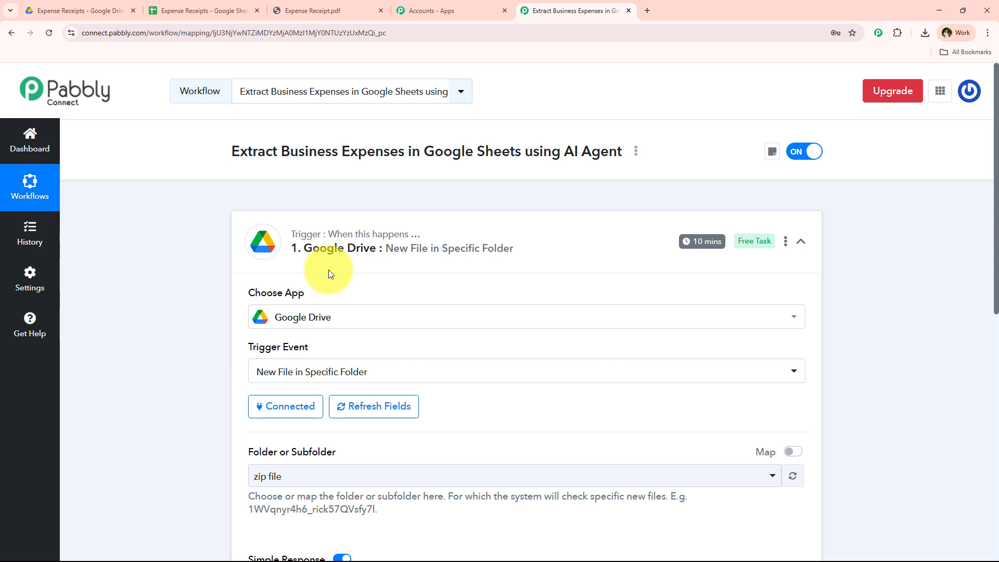
- Set the Google Drive trigger's folder to Expense Receipts, checking the folder's name in Google Drive
scroll(160, 385, down, 4)
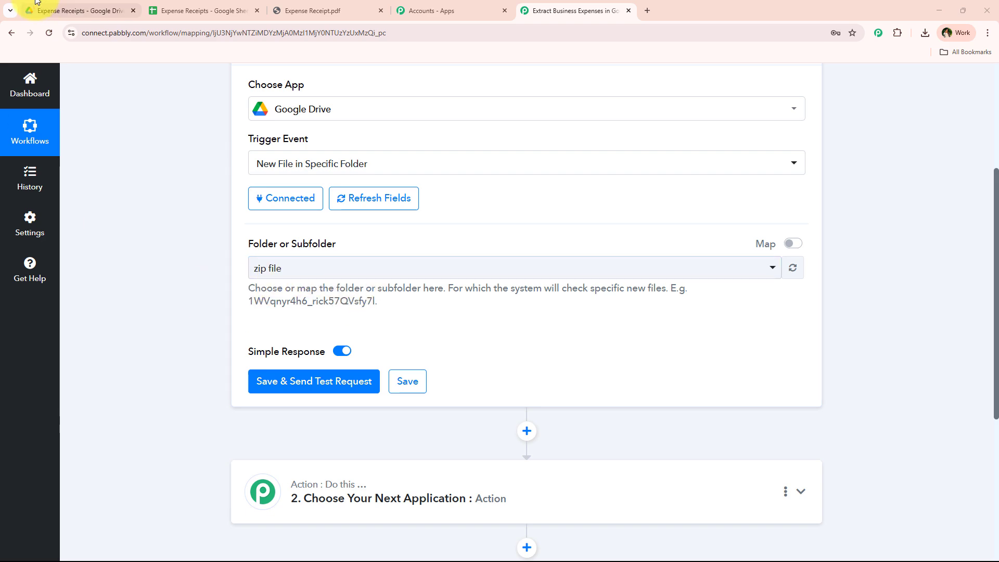
click(78, 10)
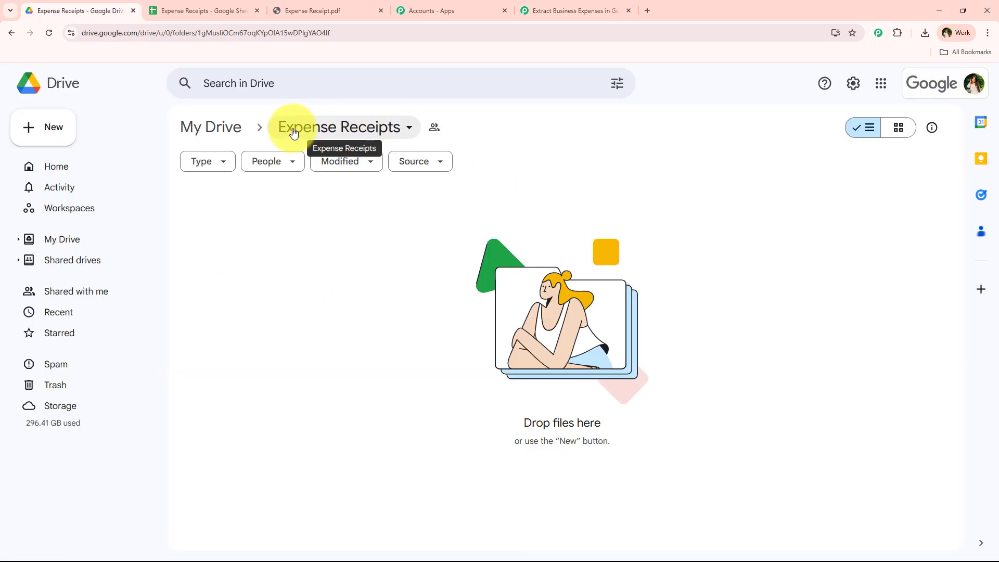
click(558, 11)
click(382, 272)
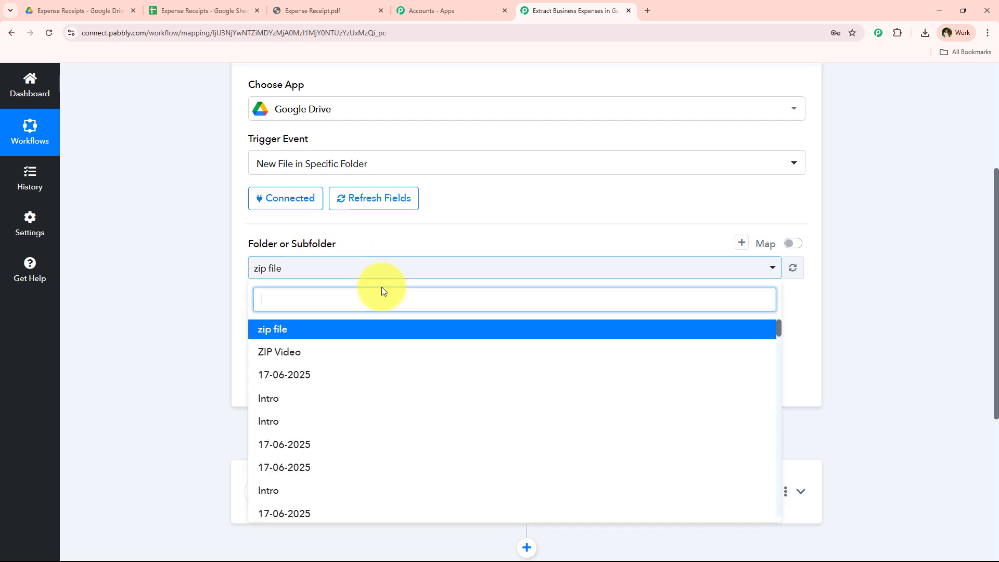
text(e)
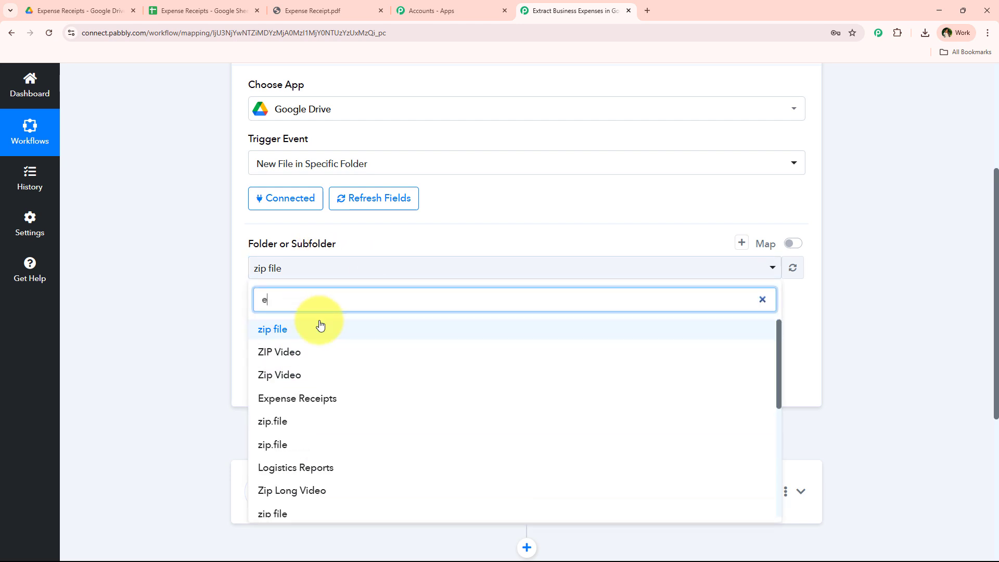
text(xp)
click(314, 328)
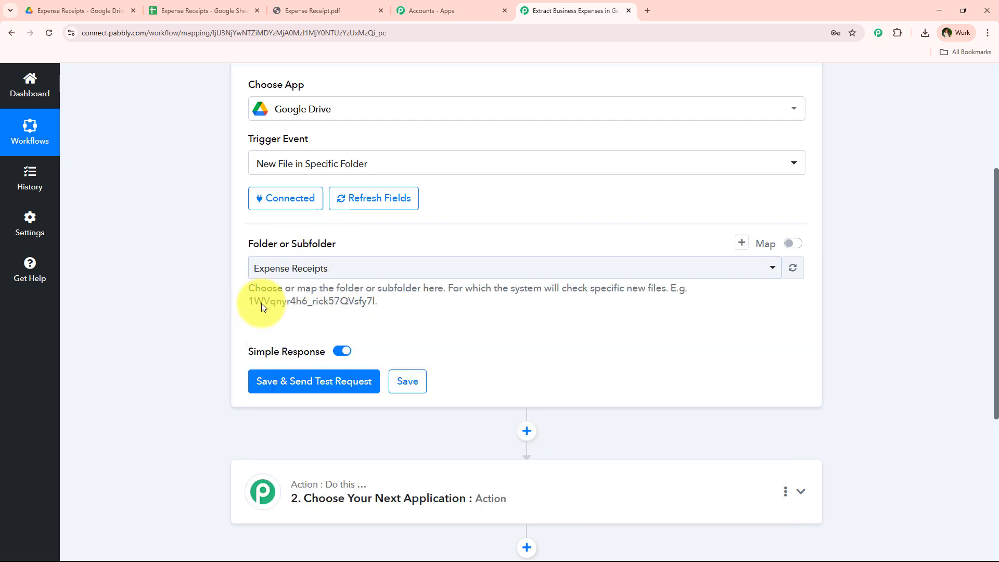
- Check the general access sharing settings of the Expense Receipts folder in Google Drive
click(113, 9)
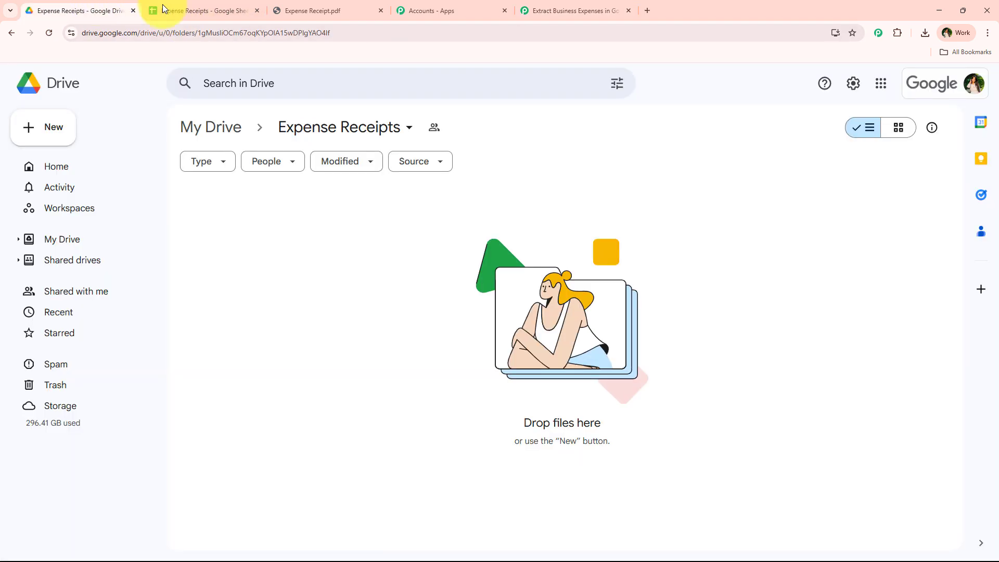
click(345, 137)
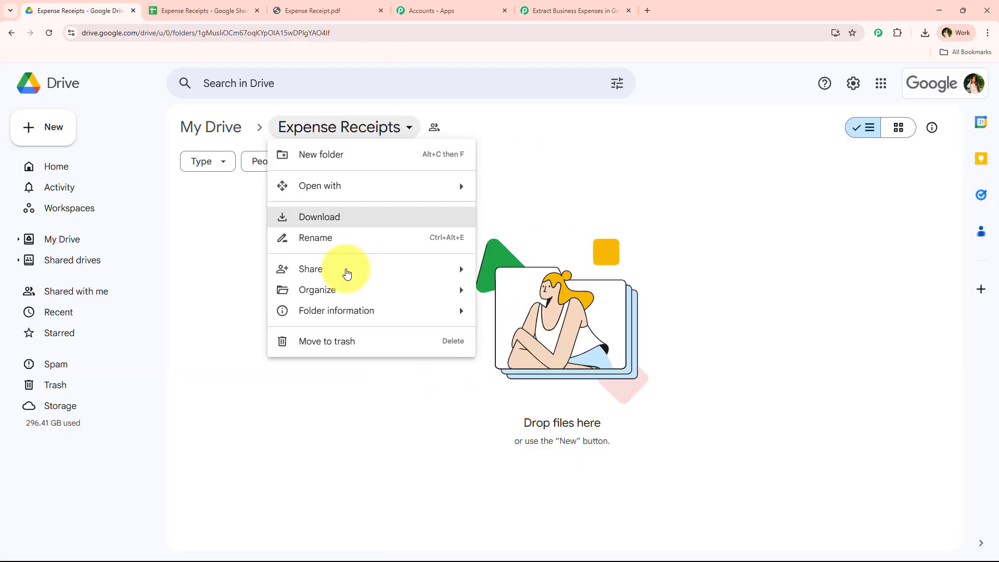
mouse_move(340, 268)
click(493, 274)
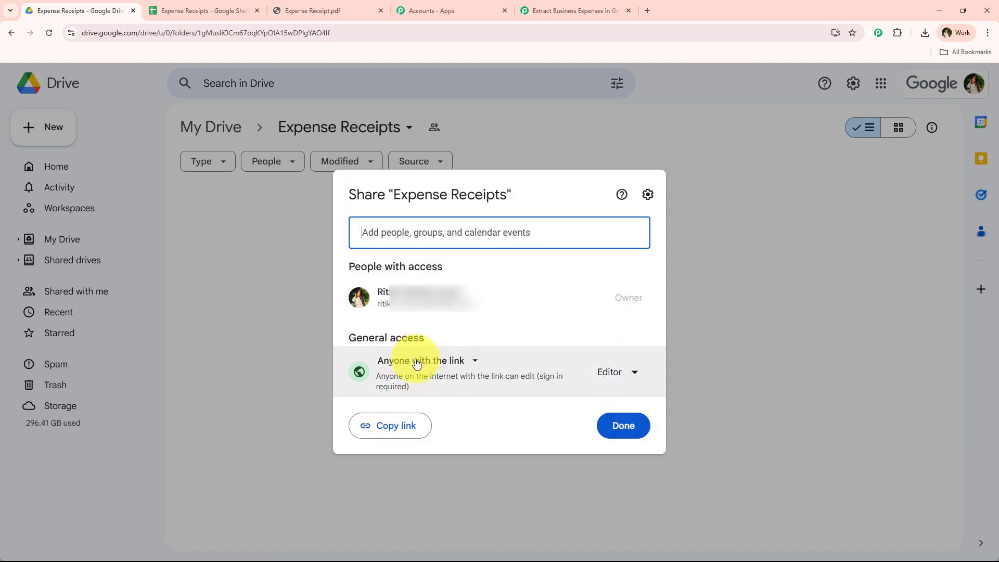
click(619, 426)
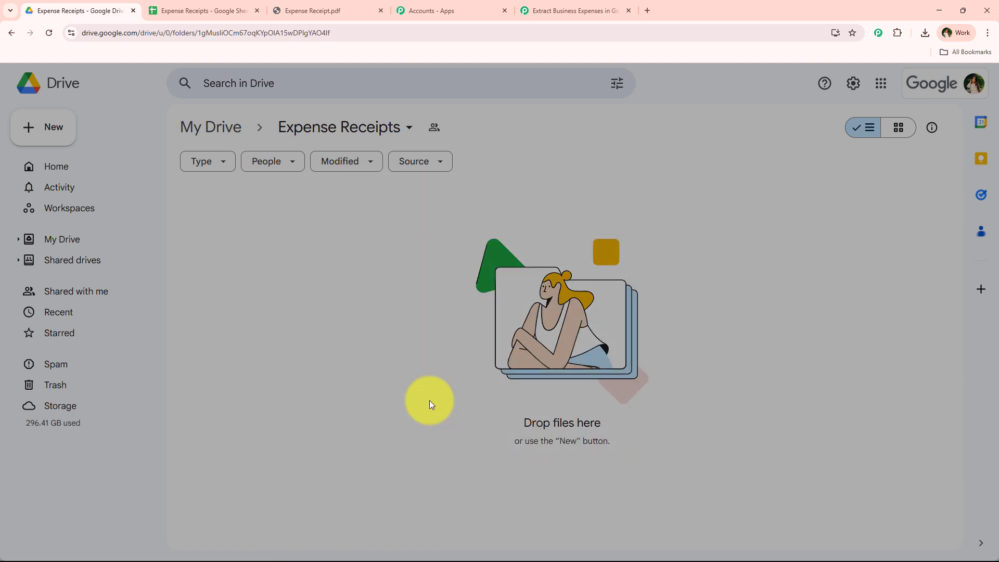
- Return to the Pabbly Connect workflow and check how often the Google Drive trigger looks for new data
click(548, 7)
scroll(205, 341, down, 1)
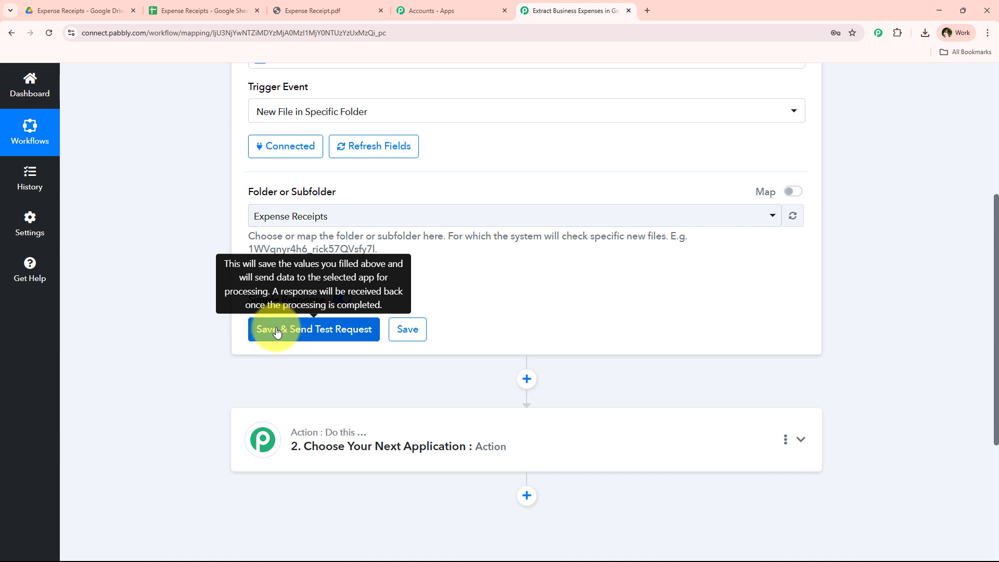
scroll(193, 336, up, 2)
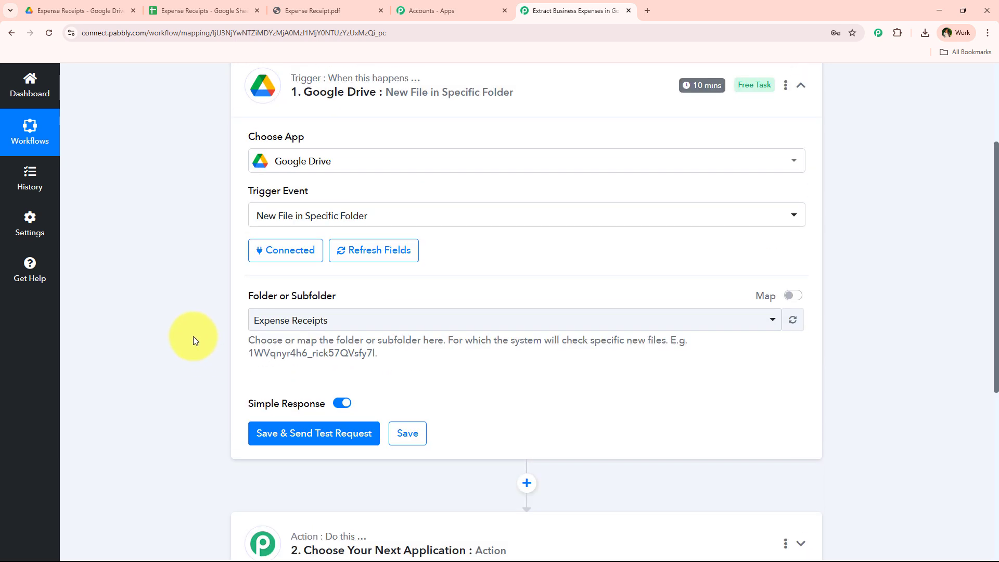
scroll(193, 336, up, 2)
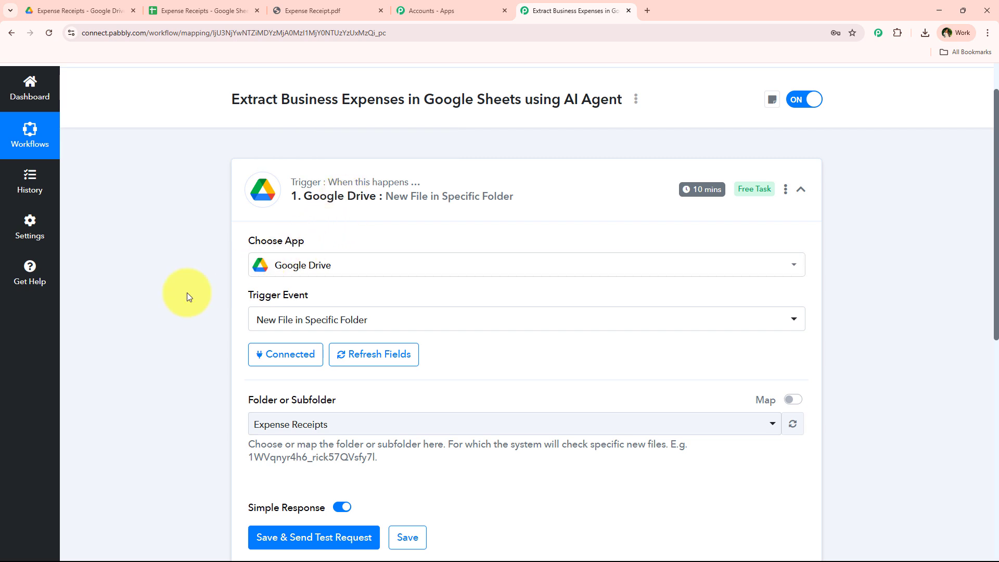
scroll(186, 292, up, 1)
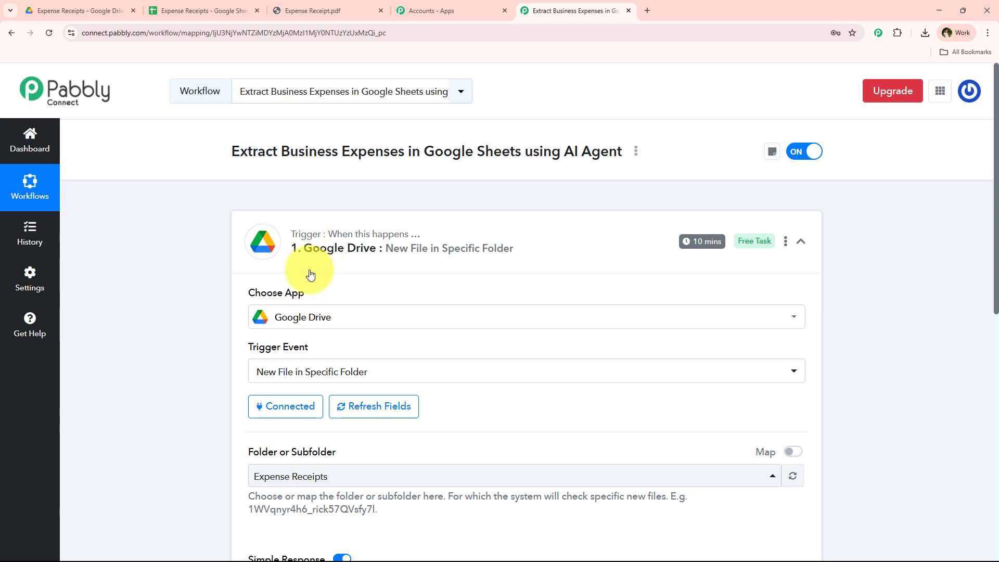
mouse_move(721, 244)
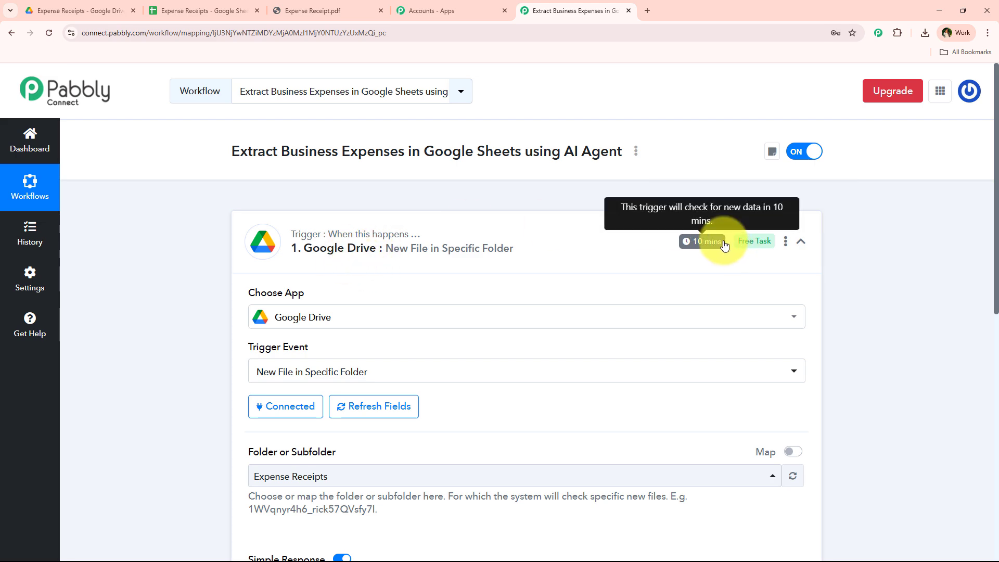
- Upload Expense Receipt.pdf from the Downloads folder into the Expense Receipts folder in Google Drive
scroll(196, 313, down, 7)
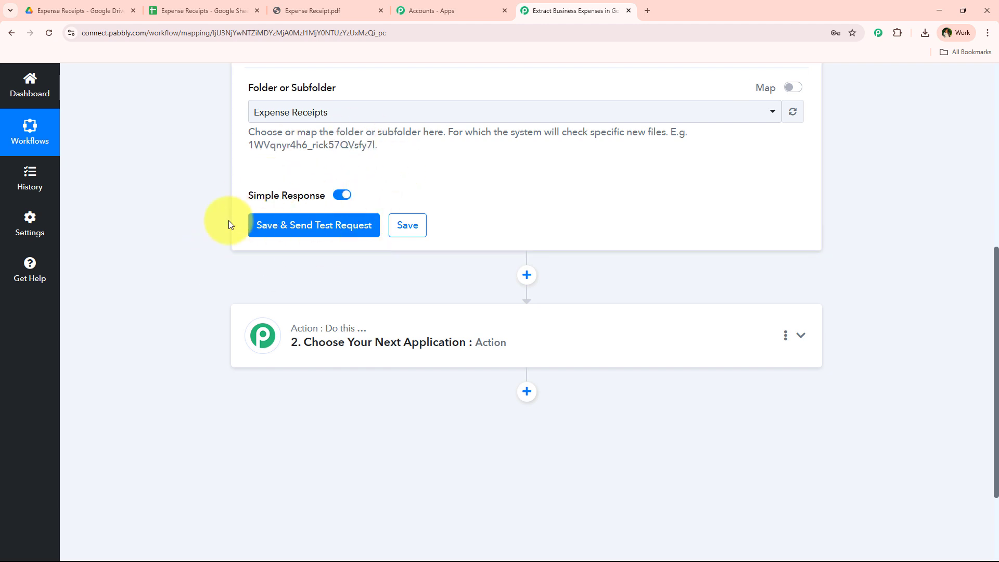
click(67, 11)
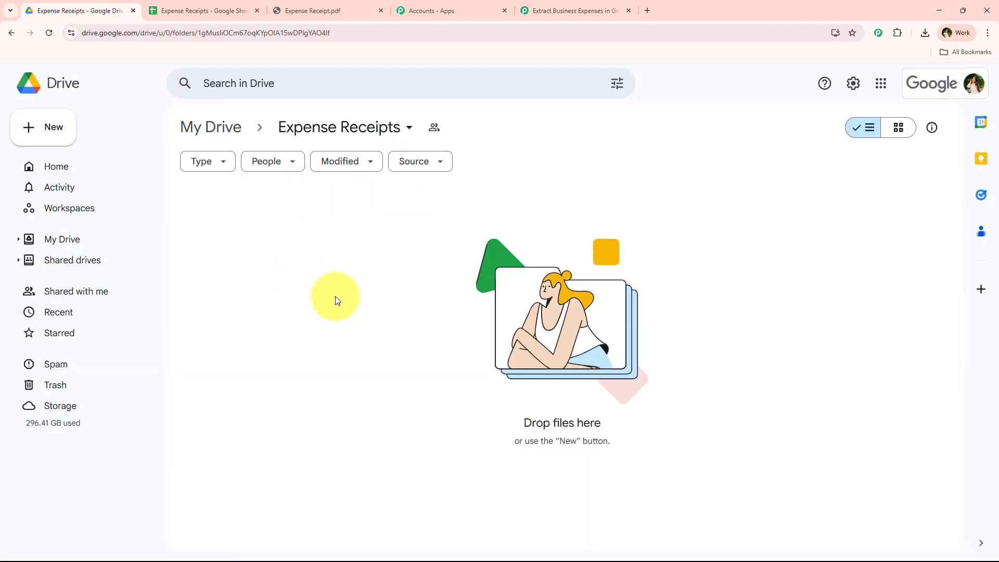
click(23, 127)
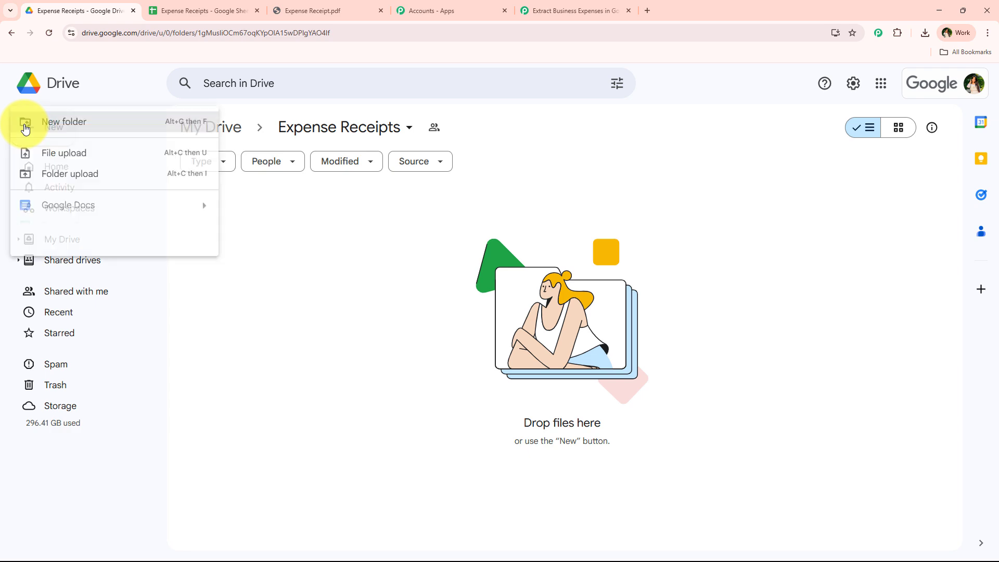
click(87, 152)
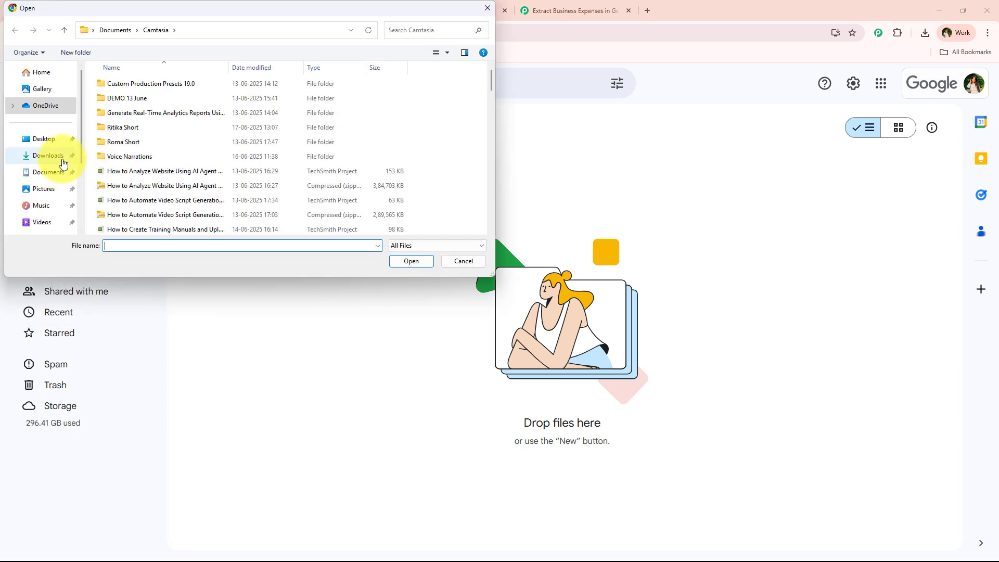
click(67, 72)
click(62, 155)
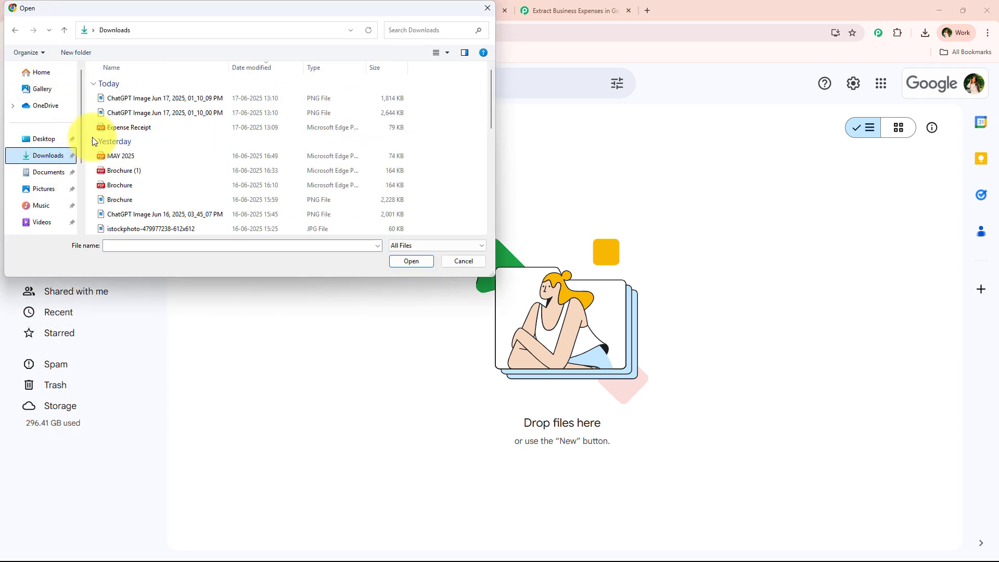
click(312, 128)
click(421, 260)
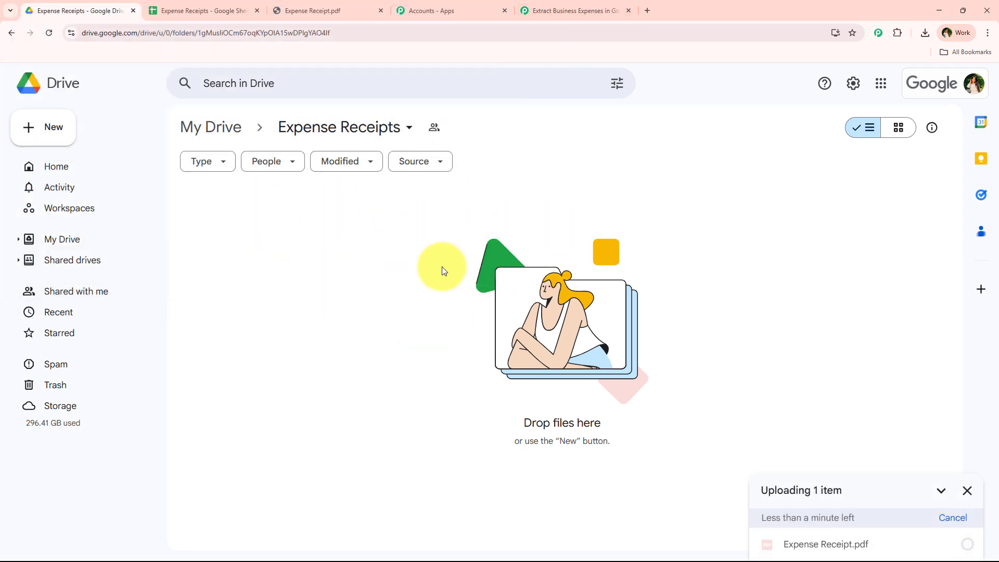
- Save the Google Drive trigger in Pabbly Connect and send a test request to capture the uploaded receipt
click(572, 10)
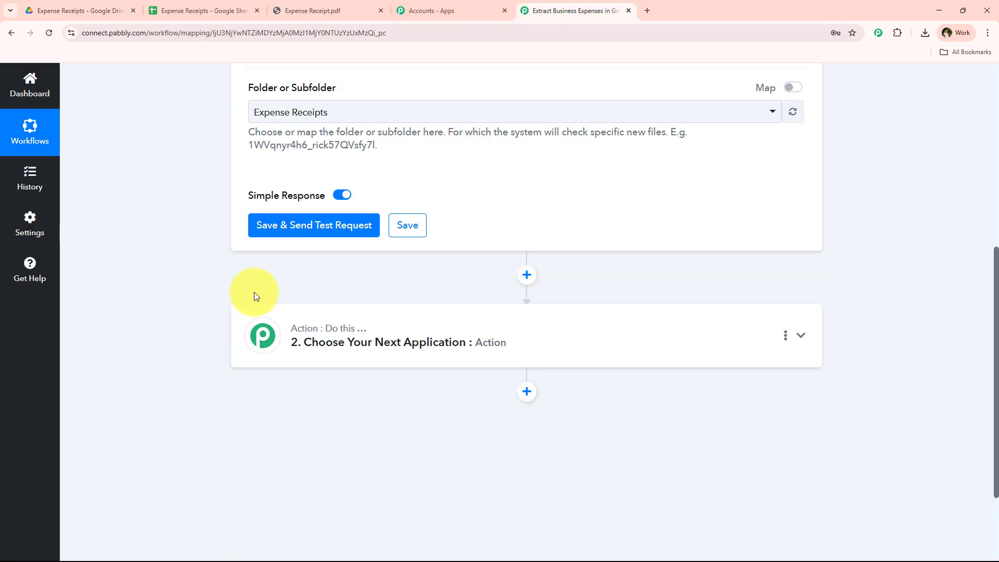
click(328, 226)
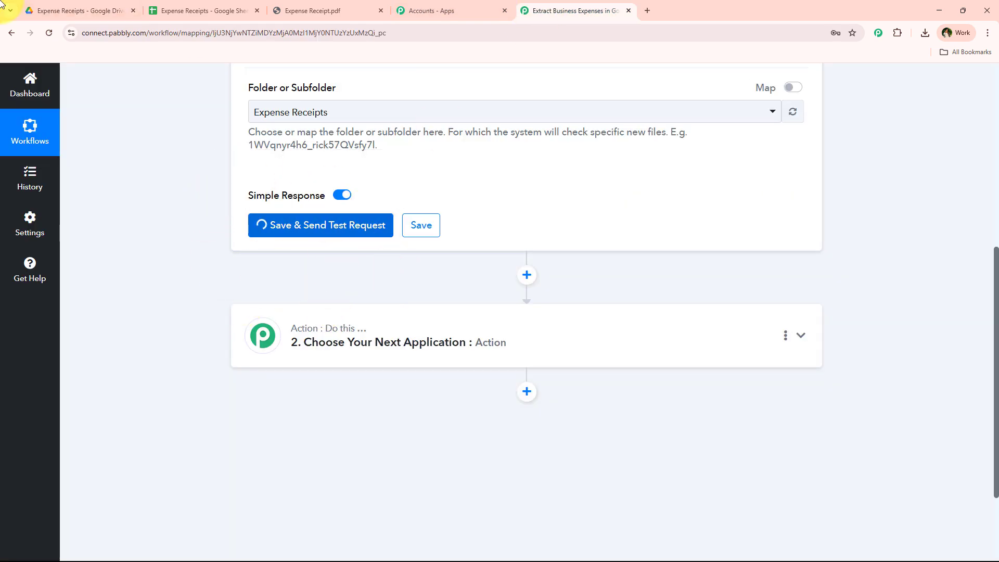
click(56, 10)
click(572, 11)
scroll(214, 289, down, 2)
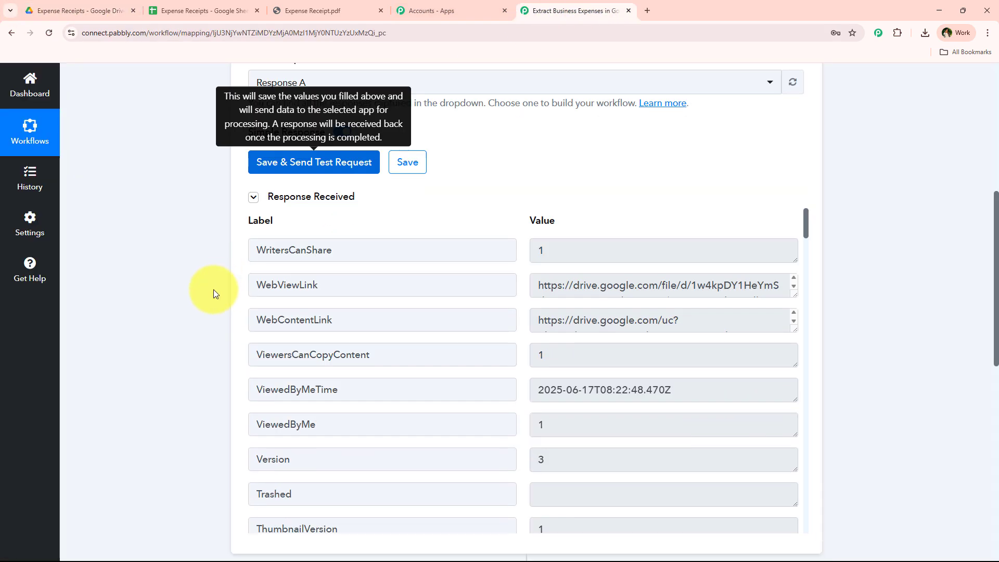
- Check the uploaded file's name in the trigger's received response and collapse the trigger step
scroll(443, 346, down, 10)
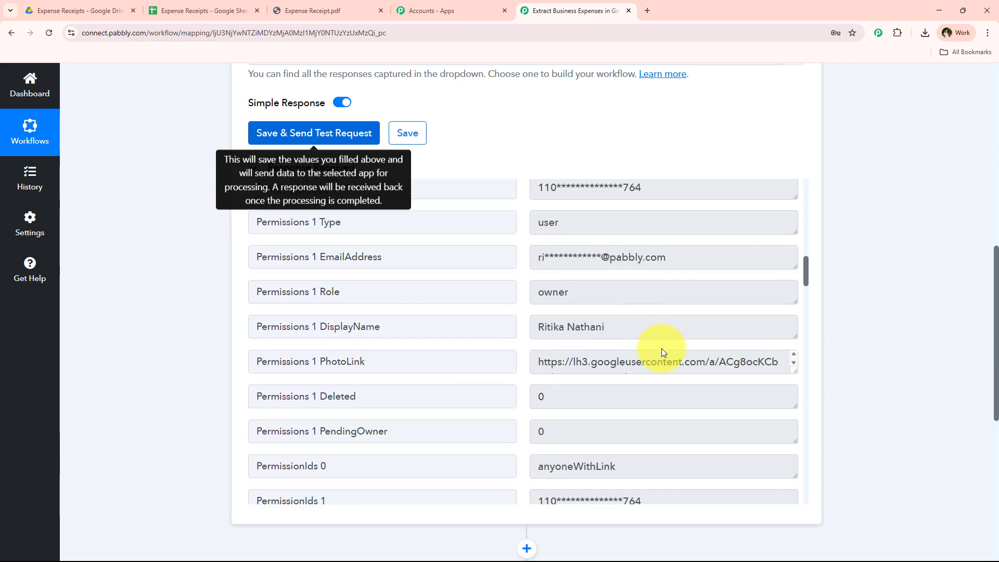
scroll(660, 352, down, 10)
triple_click(710, 233)
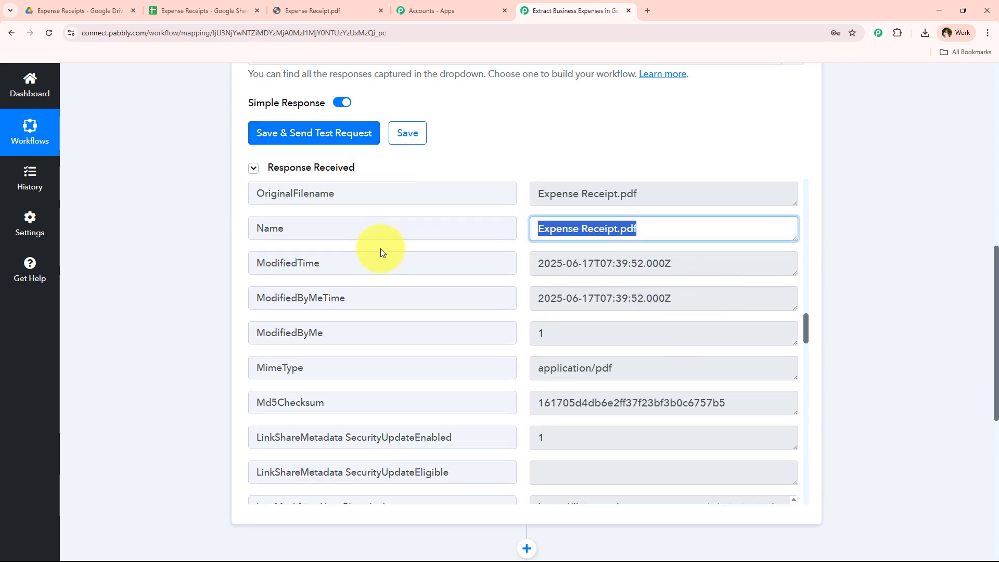
scroll(185, 242, up, 10)
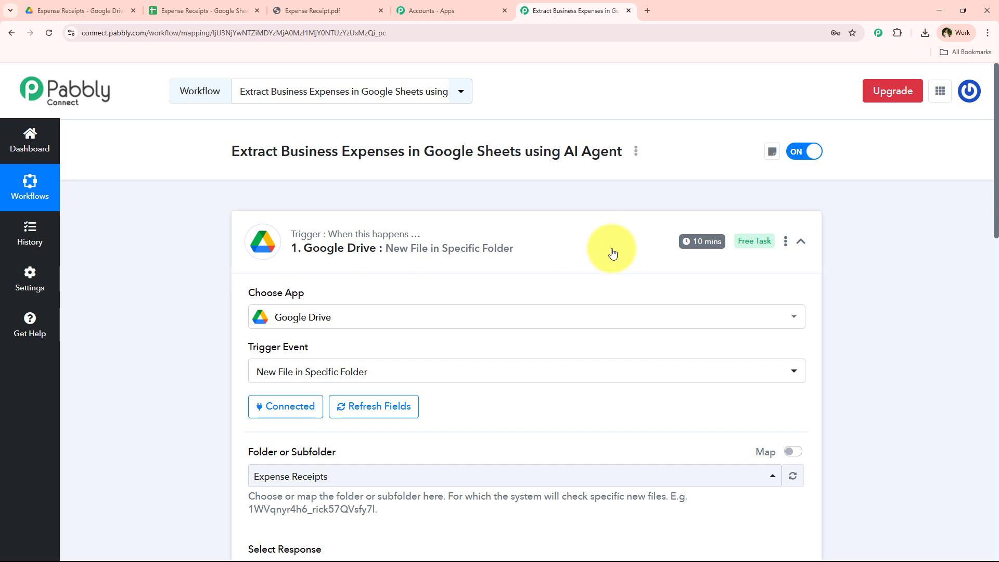
click(613, 254)
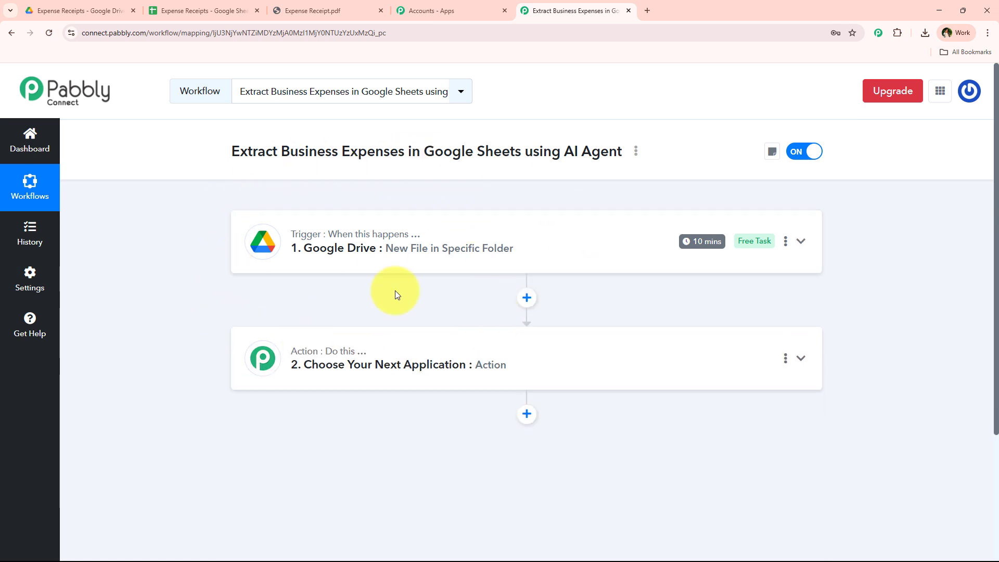
- Set the action application to OpenAI (ChatGPT, DALL-E, Whisper) with the action event Extract Content from PDF/Image
click(357, 362)
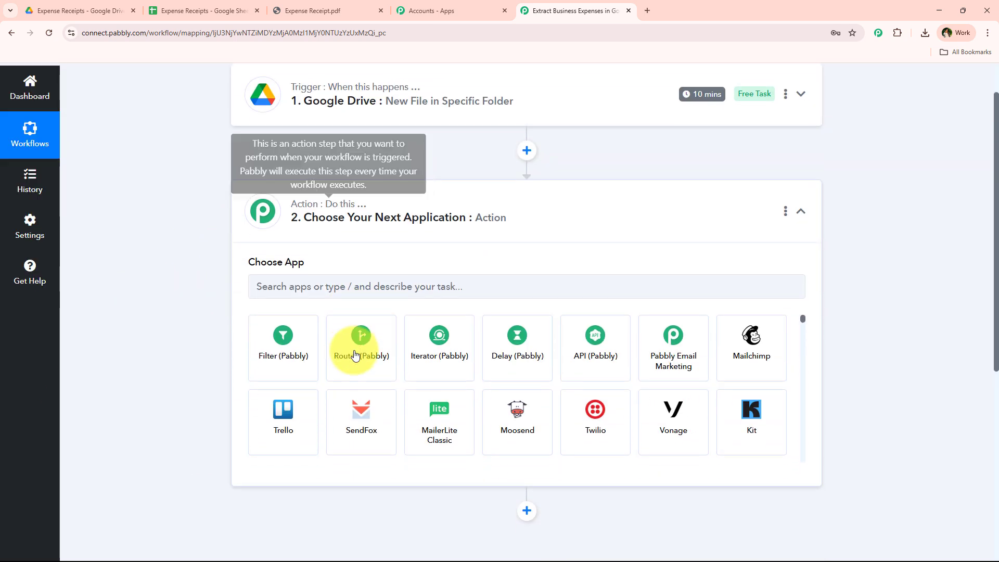
click(357, 288)
text(op)
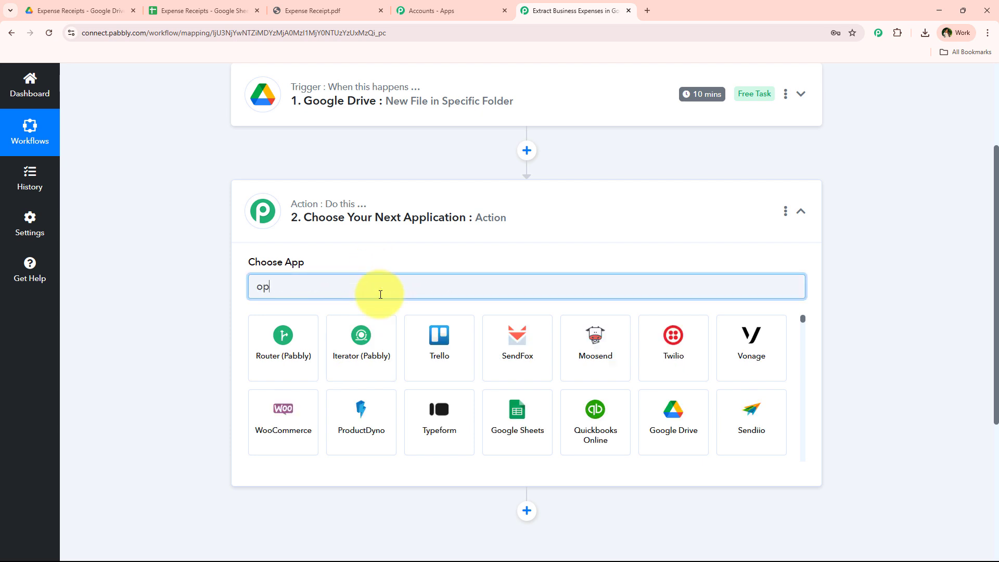
text(en)
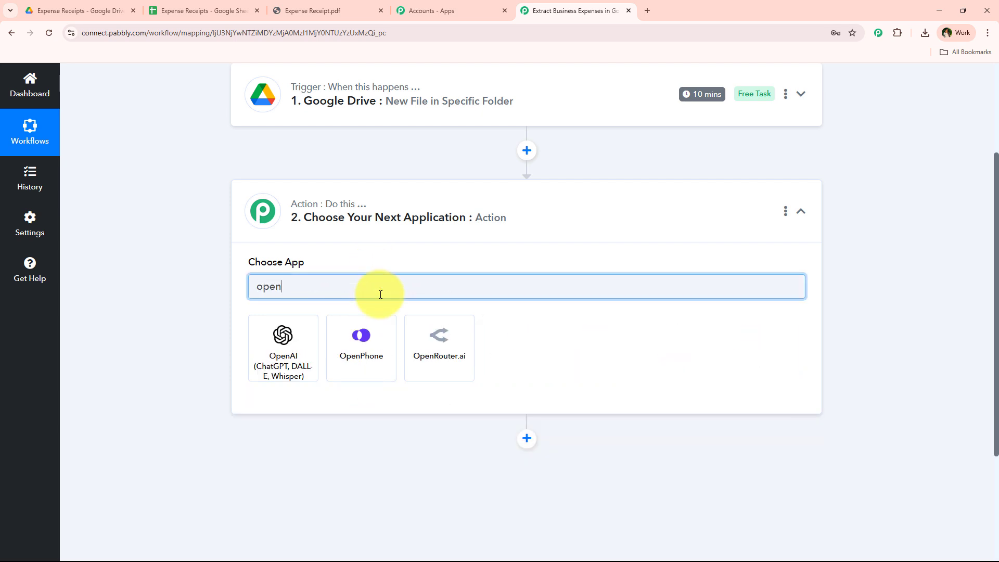
click(273, 350)
click(335, 337)
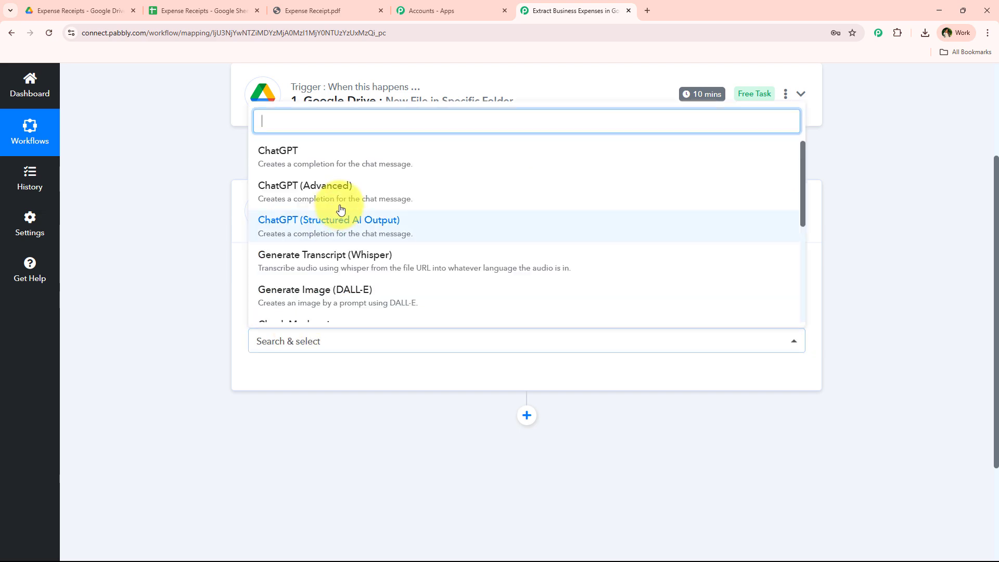
text(pdf)
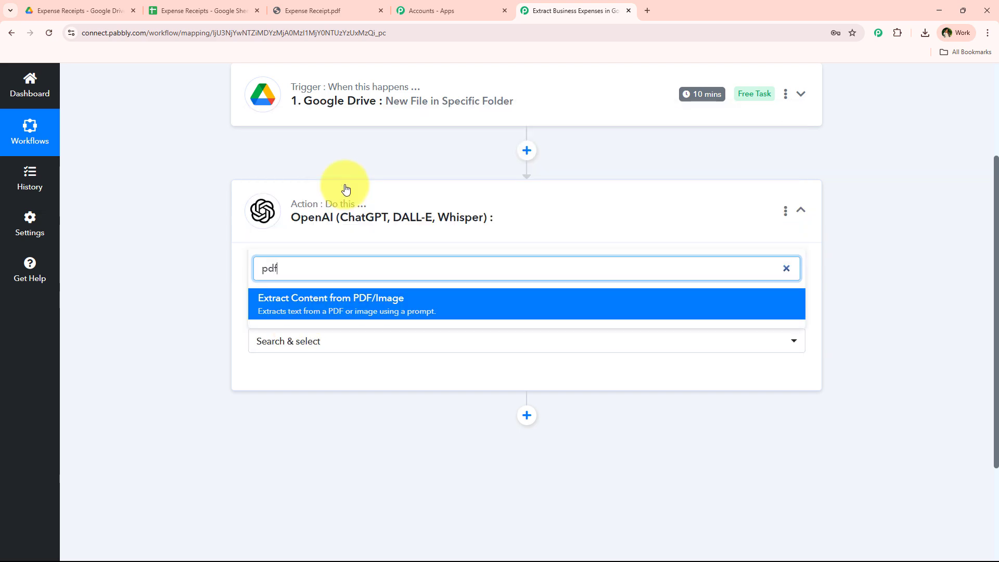
click(345, 308)
- Start connecting the OpenAI action to an account and choose to add a new connection
click(300, 377)
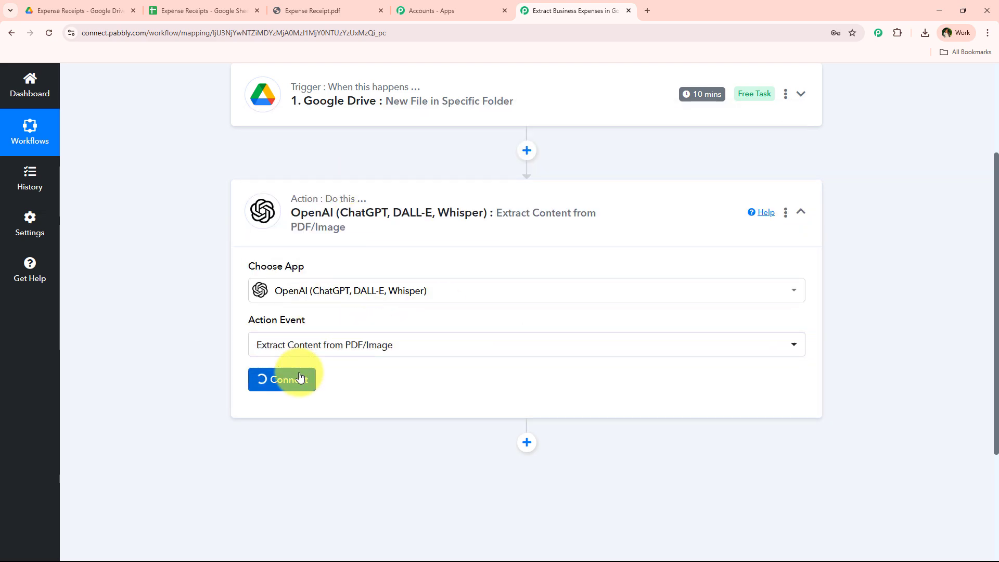
drag(475, 189, 490, 210)
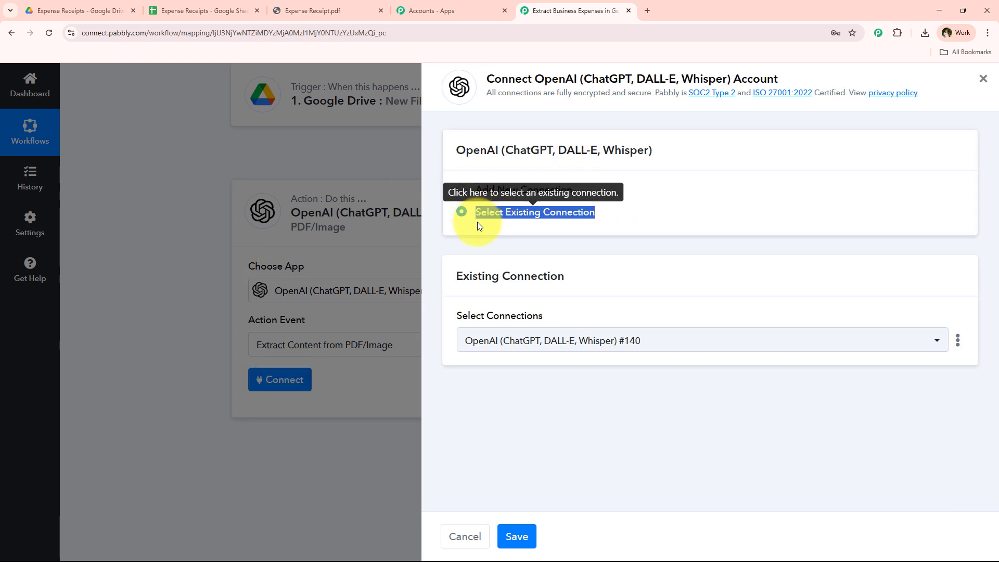
click(476, 235)
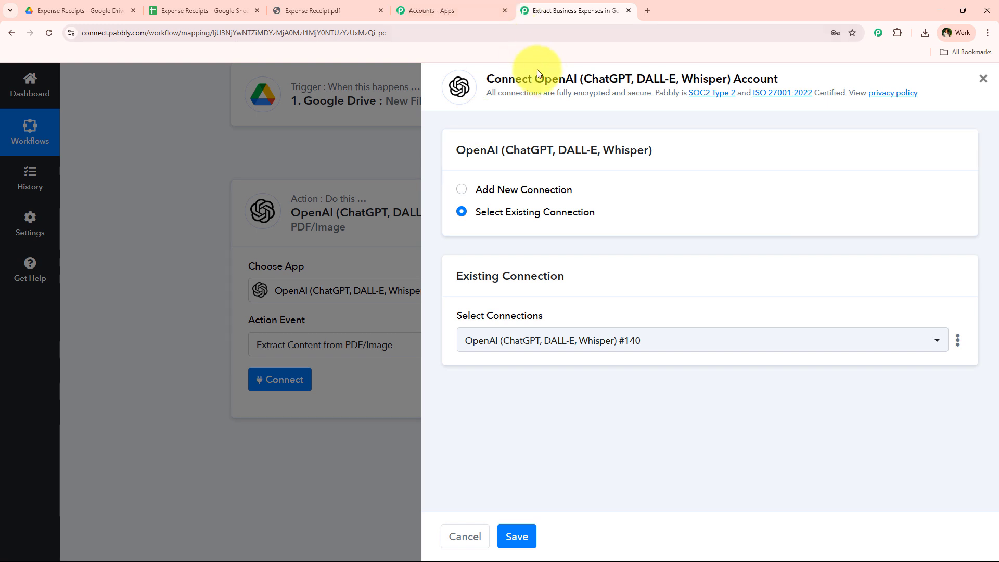
drag(475, 211, 613, 235)
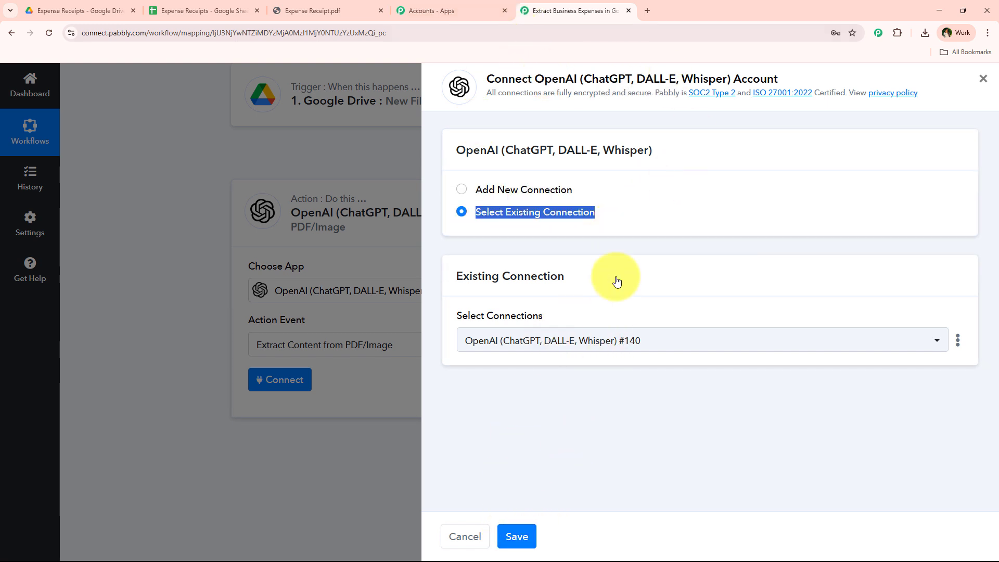
click(510, 189)
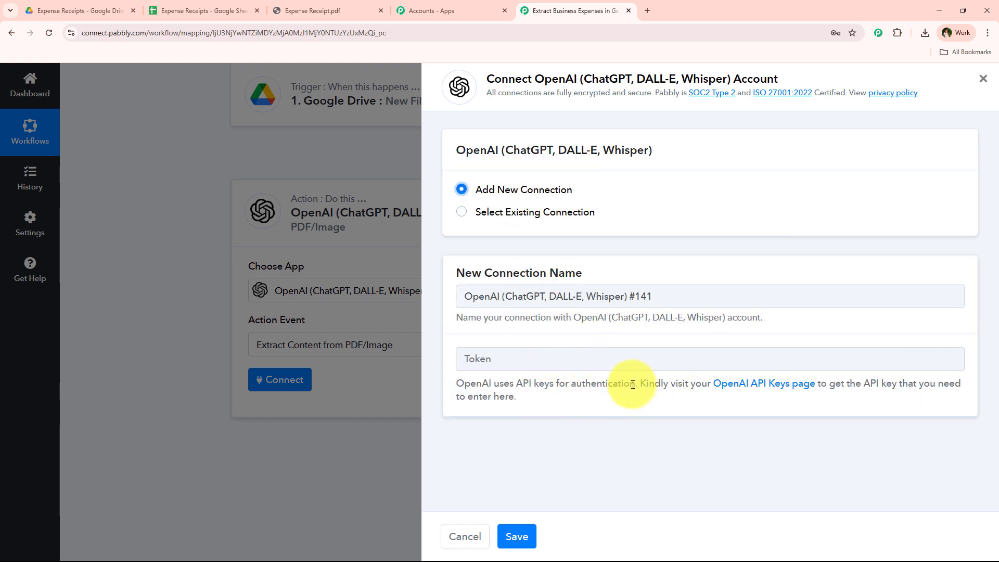
- Read the token instructions, then open the OpenAI API Keys page and view the form for creating a new secret key
drag(640, 388, 649, 407)
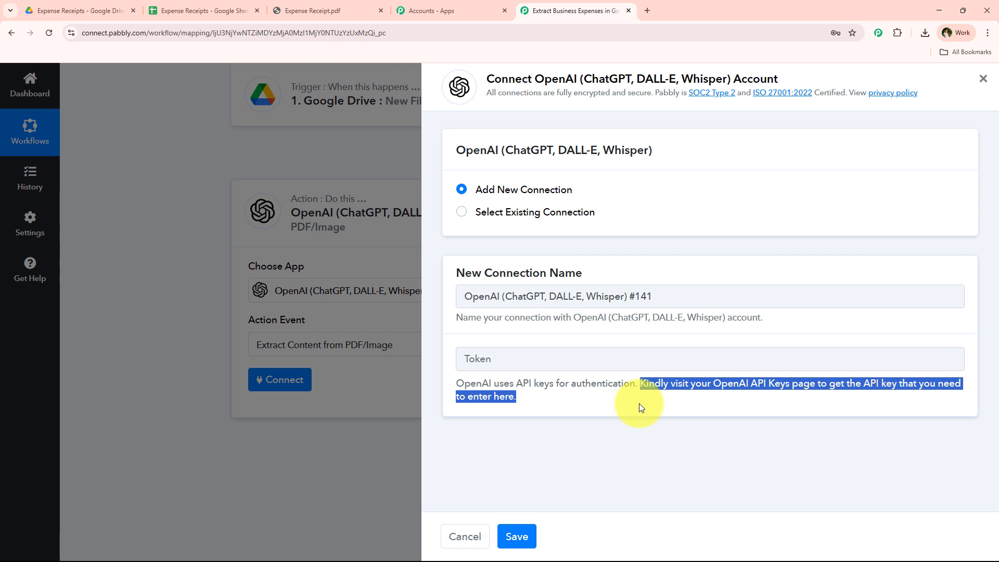
click(641, 405)
drag(640, 384, 875, 411)
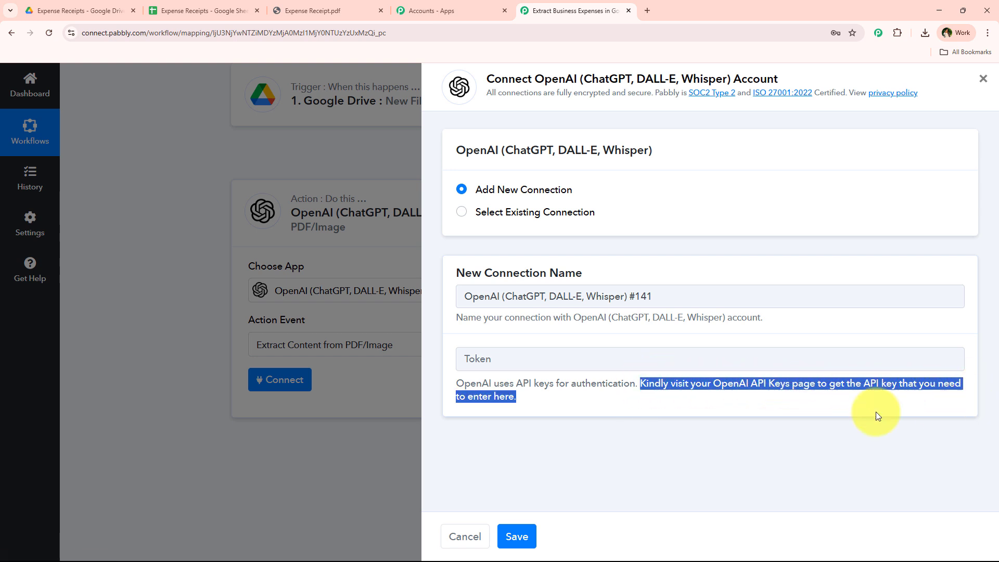
click(747, 423)
click(743, 384)
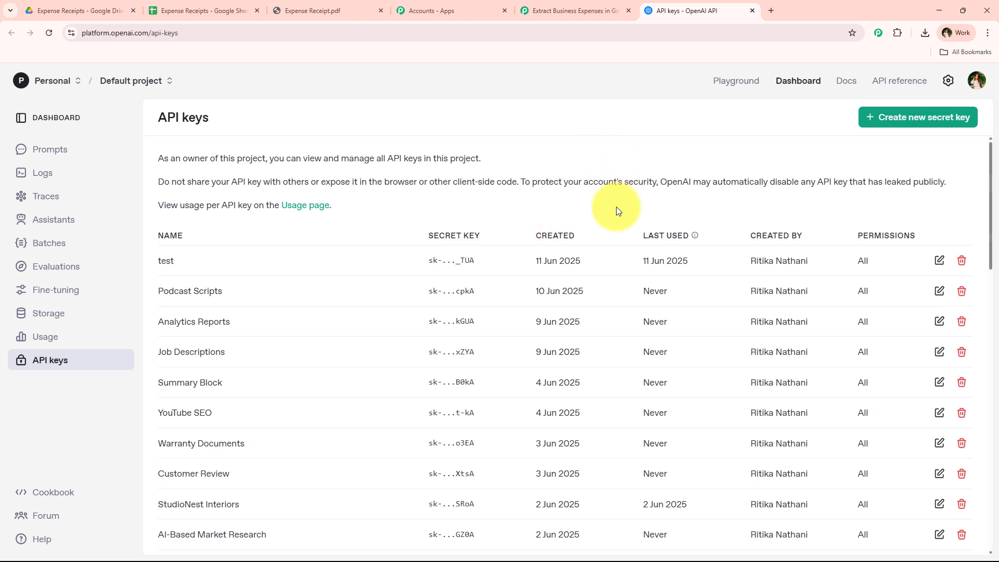
click(914, 118)
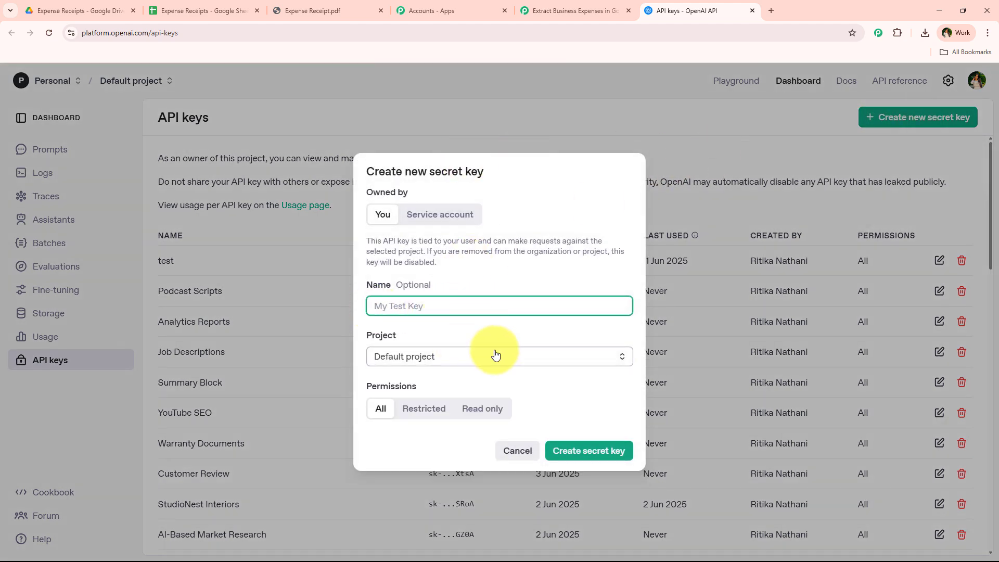
click(528, 451)
- Return to Pabbly Connect, enter the API key as the new OpenAI connection's token, and save the connection
click(585, 6)
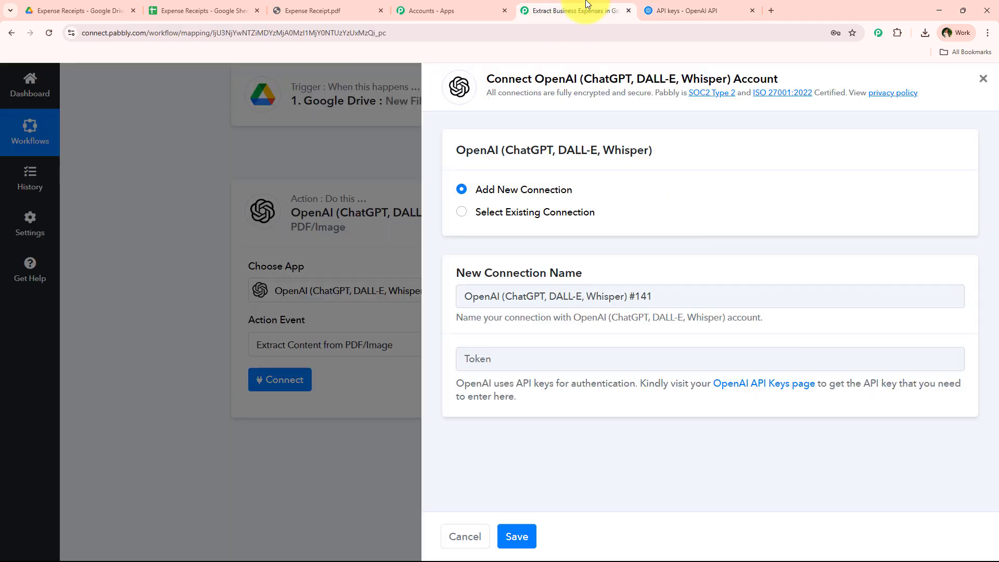
click(542, 361)
click(550, 387)
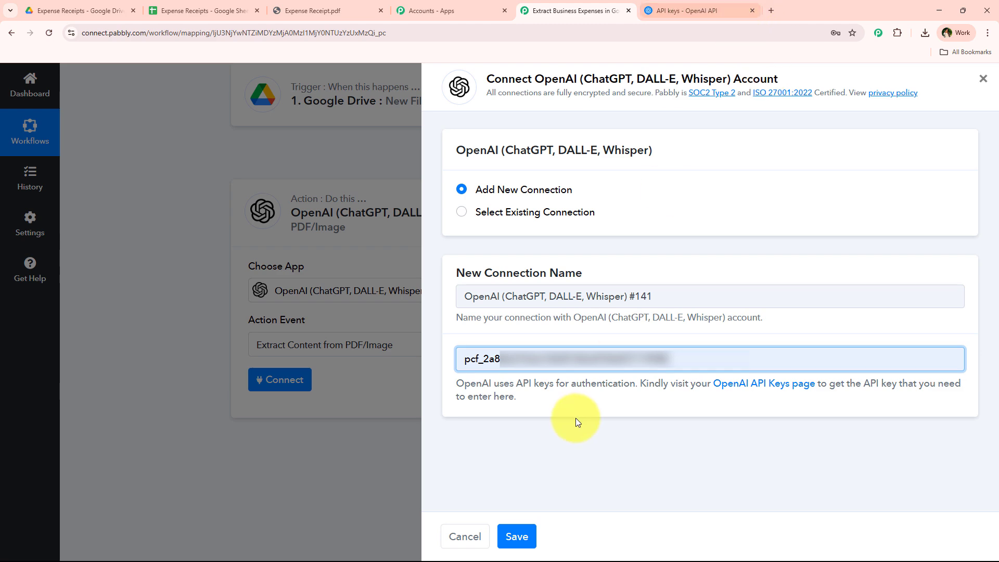
click(516, 536)
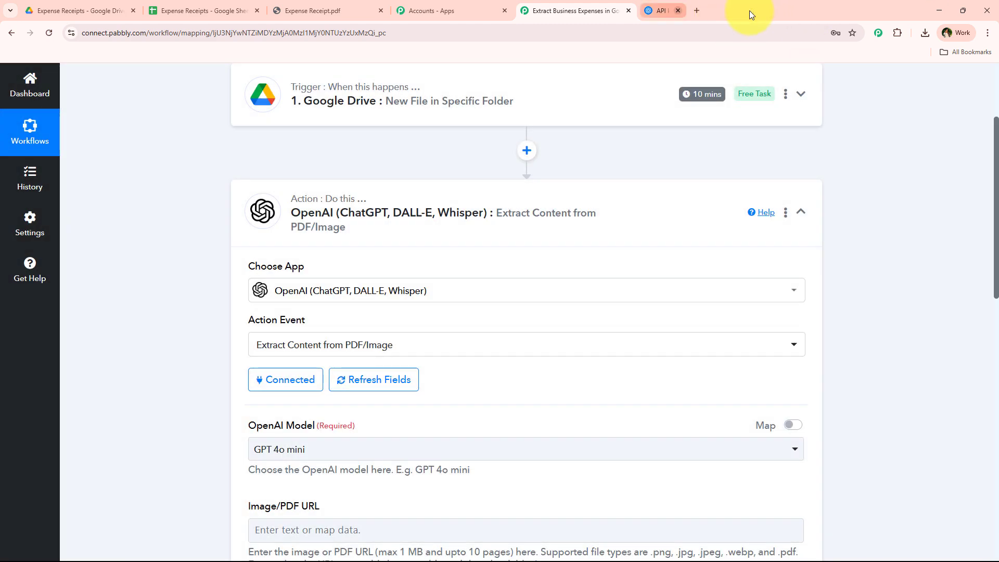
click(752, 10)
- Review the available OpenAI models and set the action's model to GPT 4o mini
scroll(198, 286, down, 1)
scroll(199, 286, down, 1)
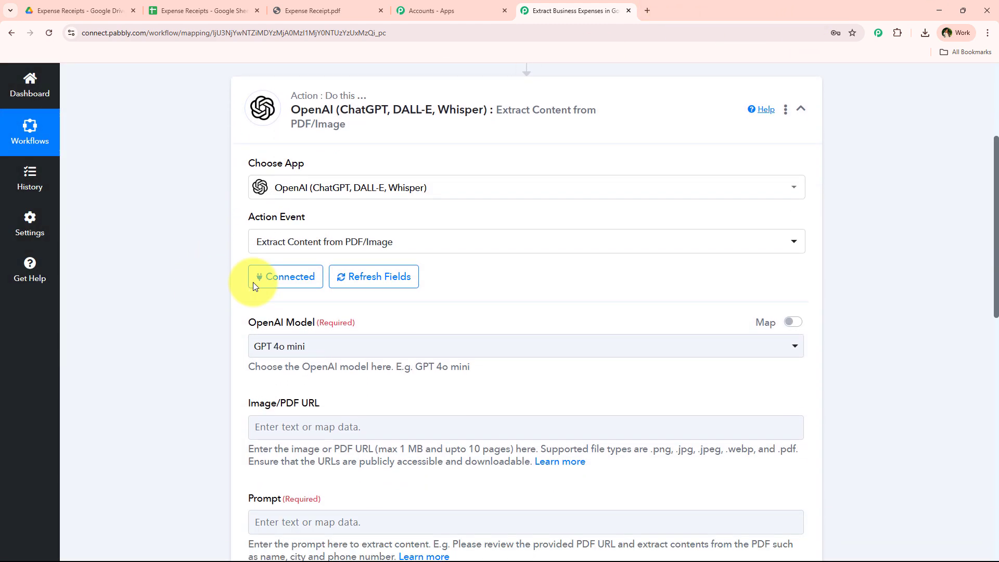
scroll(185, 313, down, 2)
scroll(185, 317, down, 1)
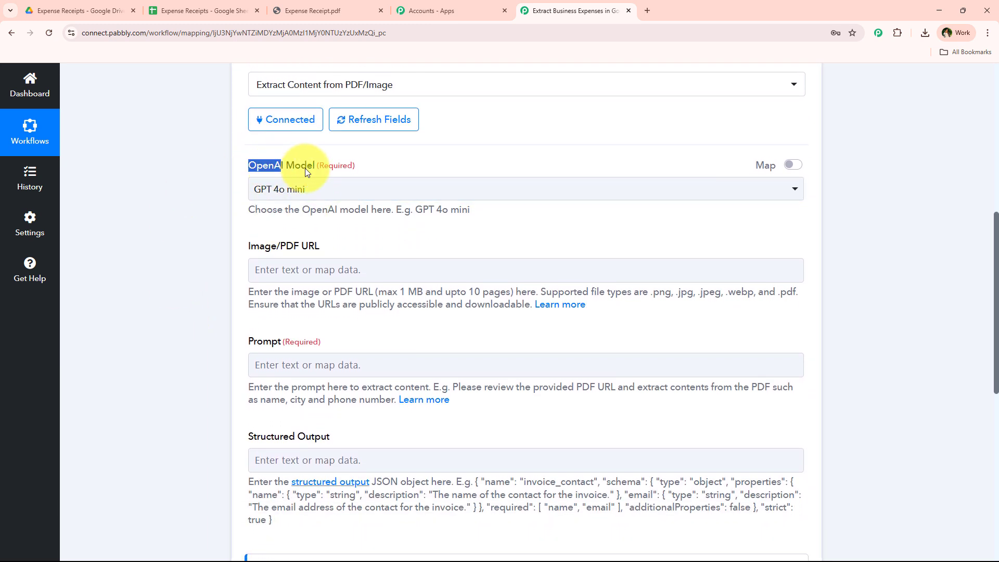
click(375, 189)
click(359, 248)
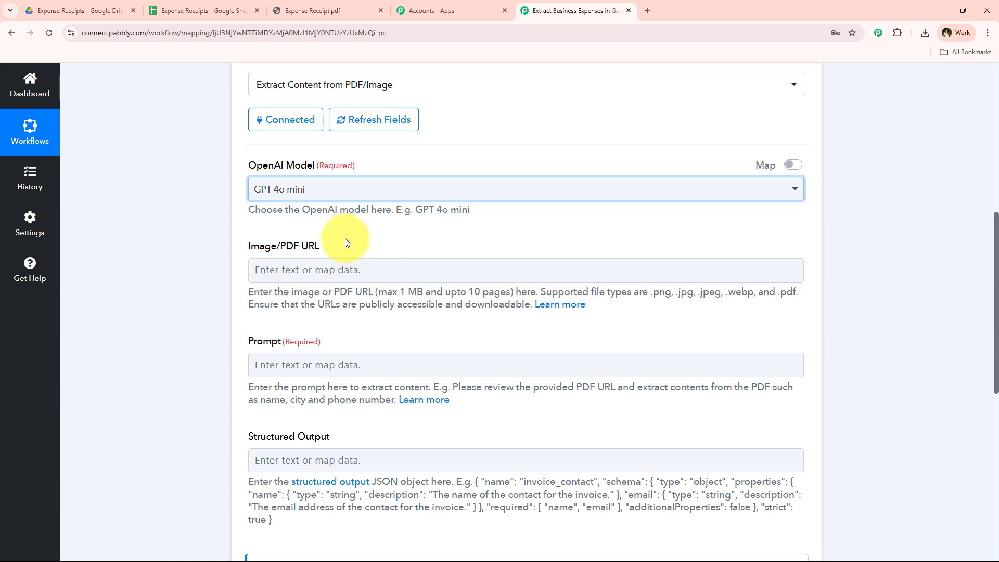
click(319, 199)
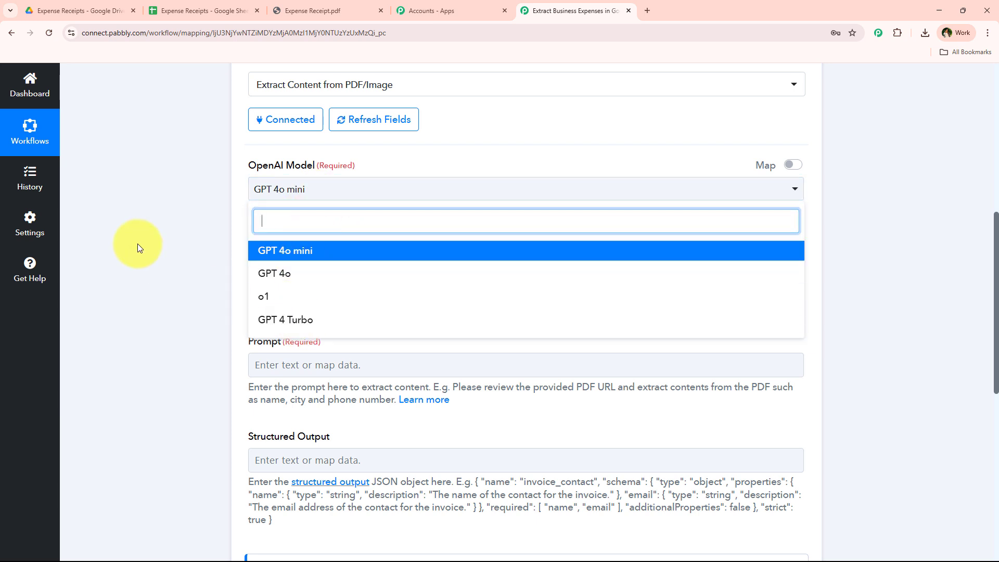
click(193, 238)
scroll(211, 235, down, 1)
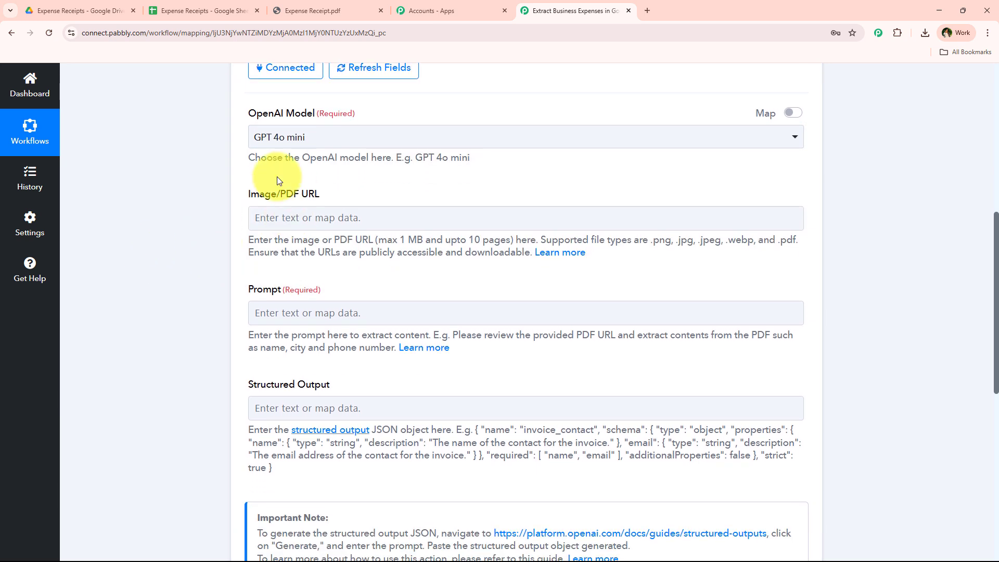
- Map the Image/PDF URL to the WebContentLink value from the Google Drive trigger
click(314, 227)
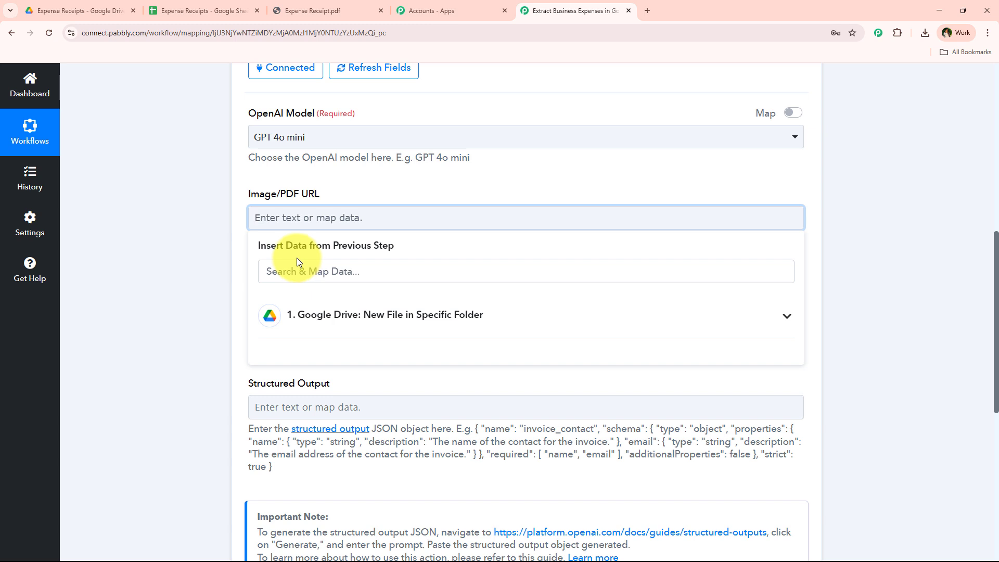
click(194, 211)
scroll(182, 234, down, 1)
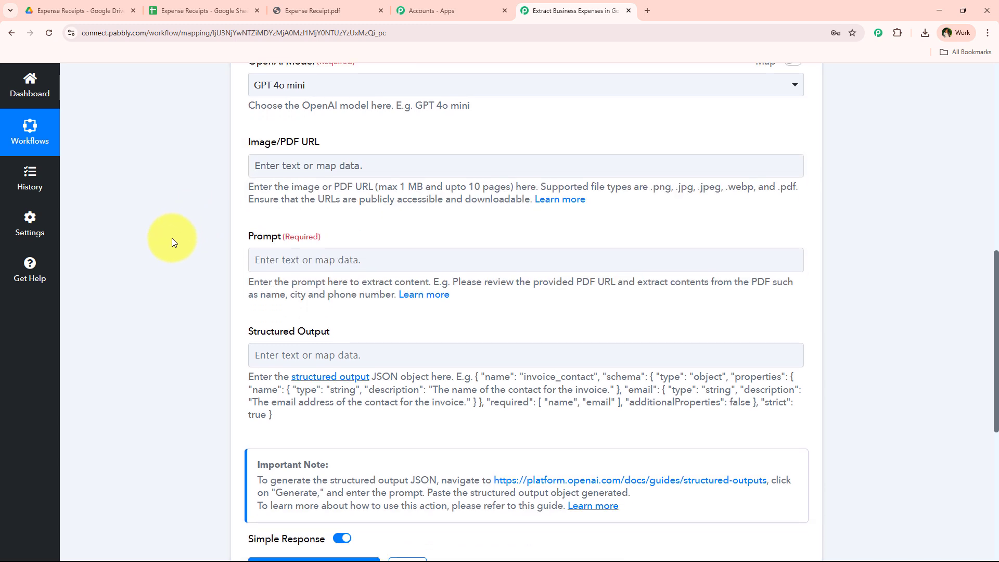
click(298, 167)
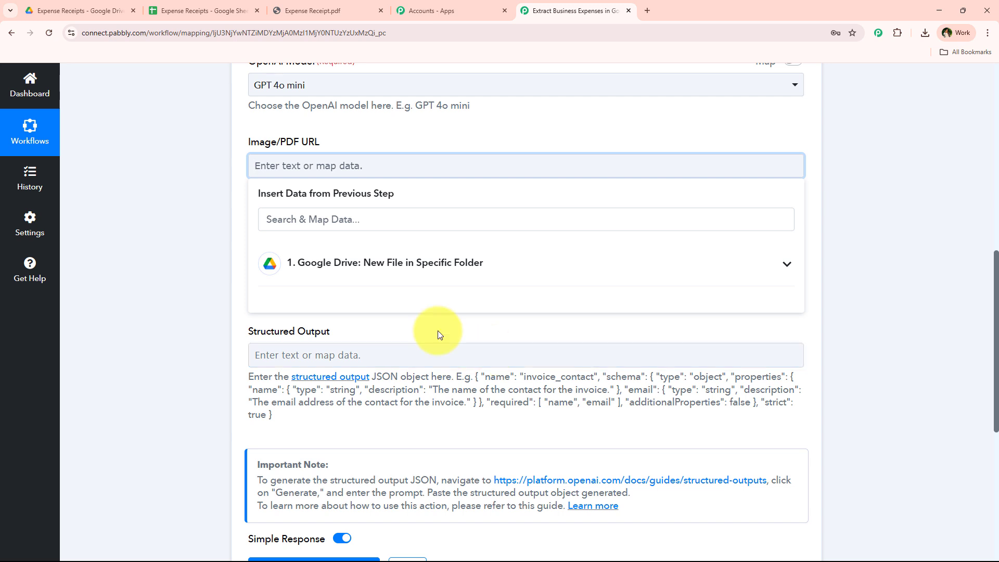
click(435, 263)
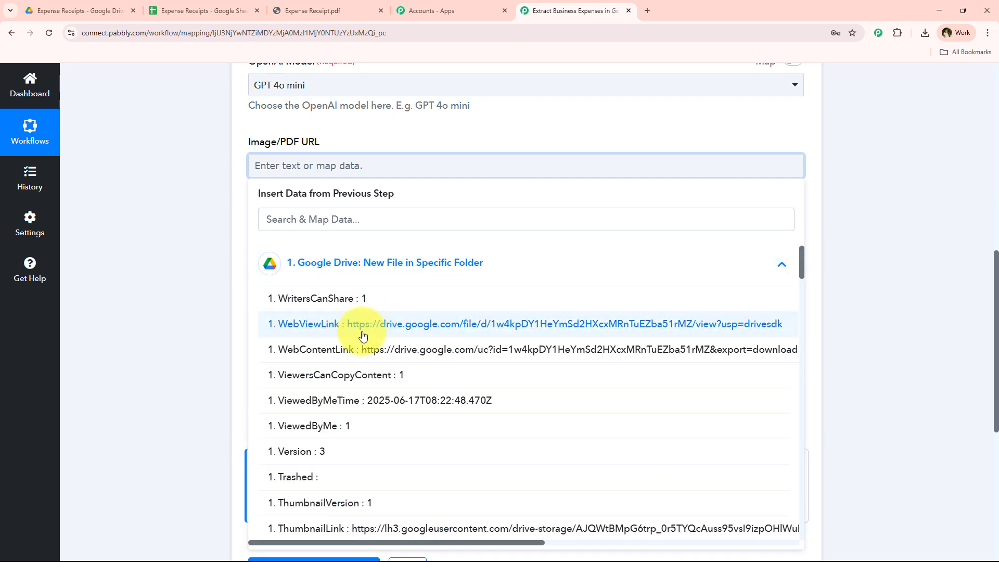
click(359, 351)
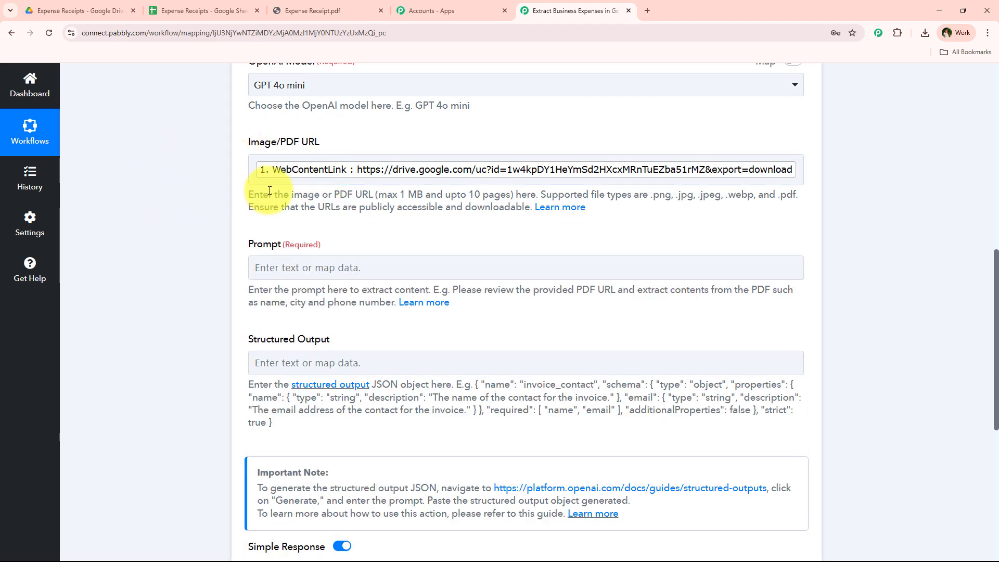
- Set the OpenAI action's prompt to "Extract the details from given file"
scroll(167, 234, down, 2)
scroll(157, 270, up, 1)
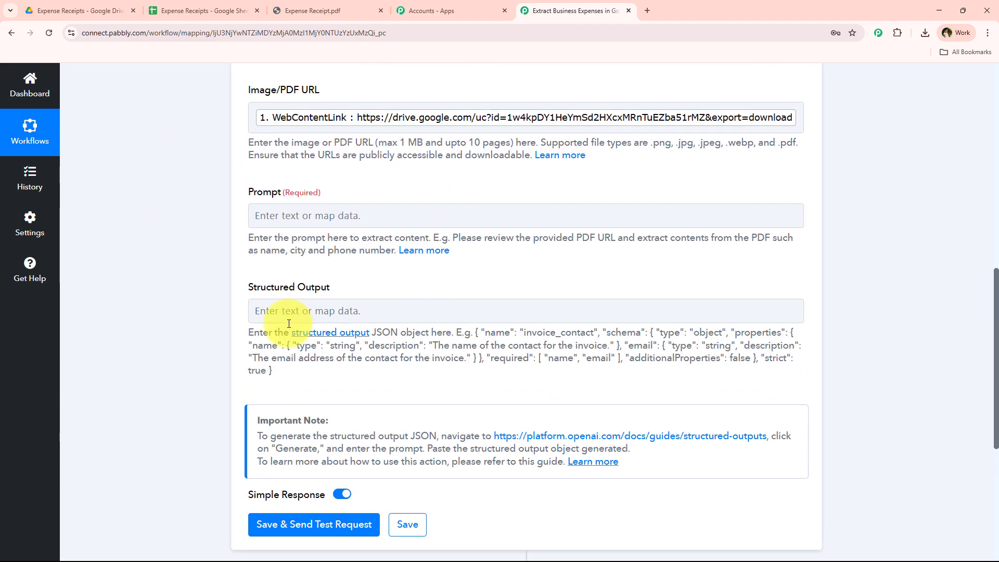
click(317, 217)
click(219, 237)
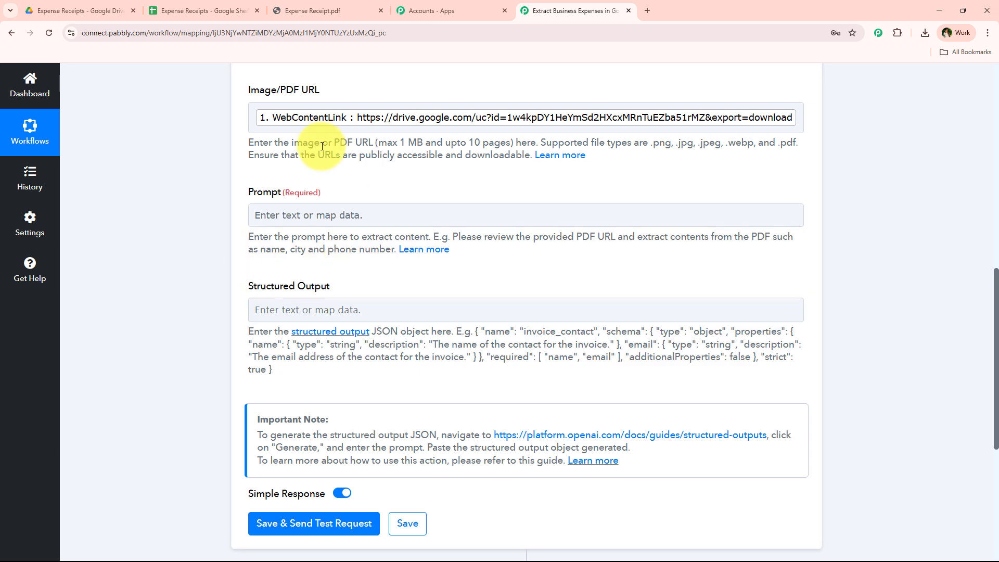
click(313, 218)
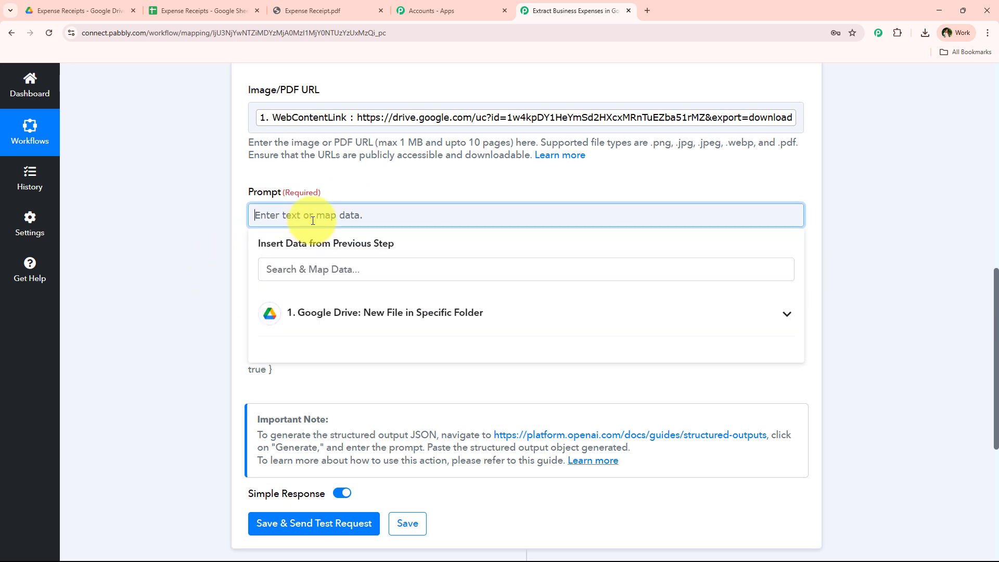
text(EX)
text(xtract the details from given file)
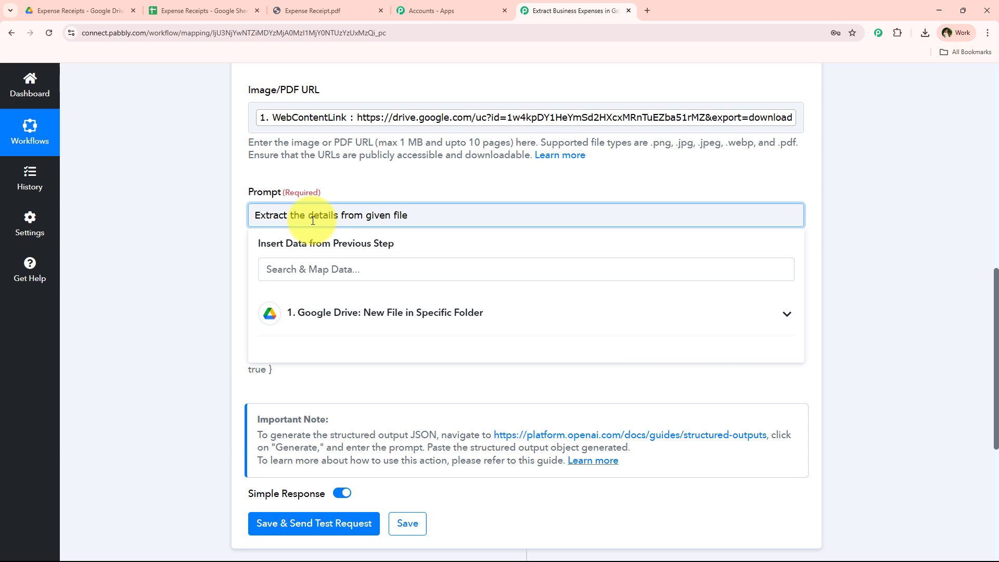
click(224, 267)
- Read the structured output note, then open OpenAI's Structured Outputs guide and its JSON schema generator
scroll(174, 335, down, 1)
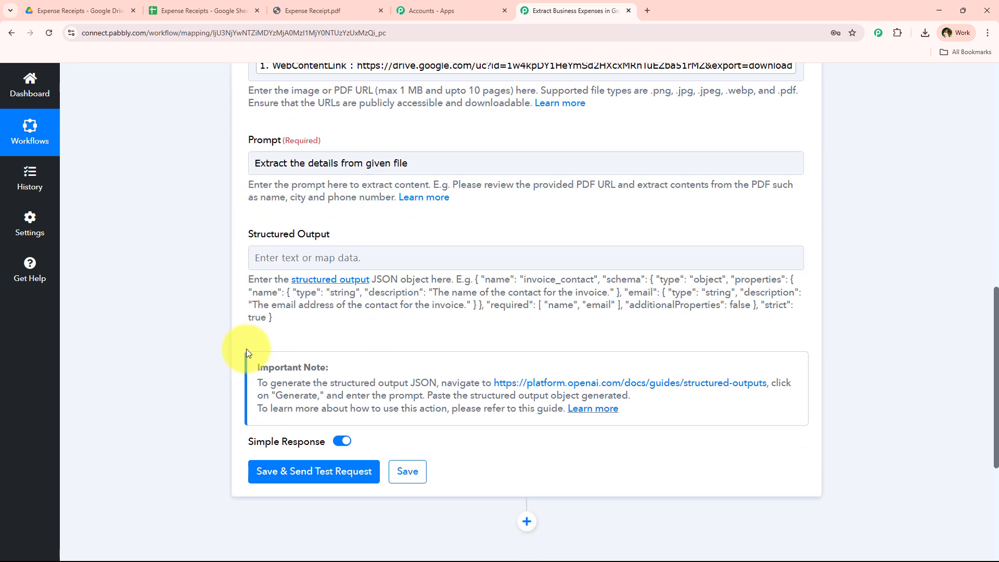
scroll(245, 349, down, 1)
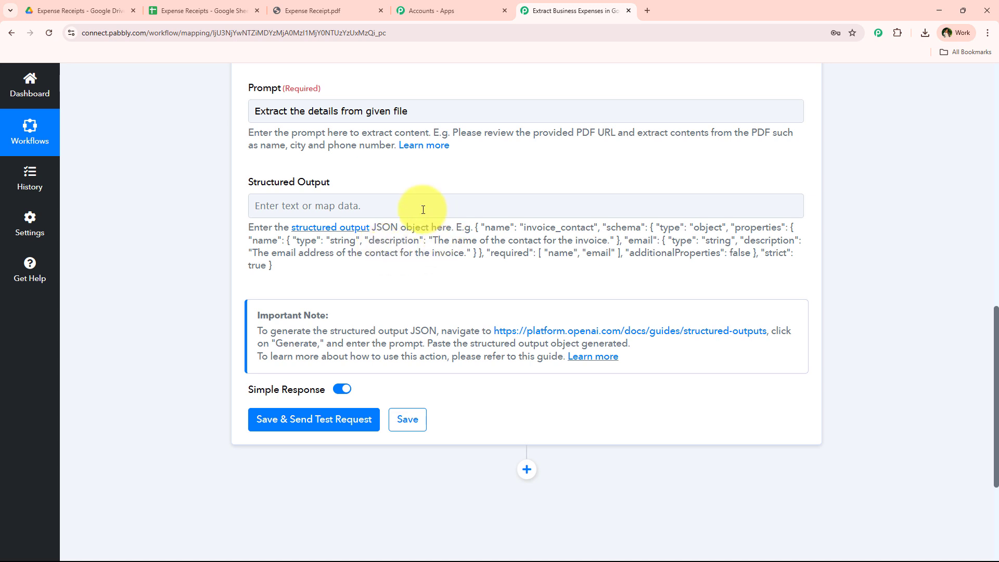
drag(400, 227, 429, 228)
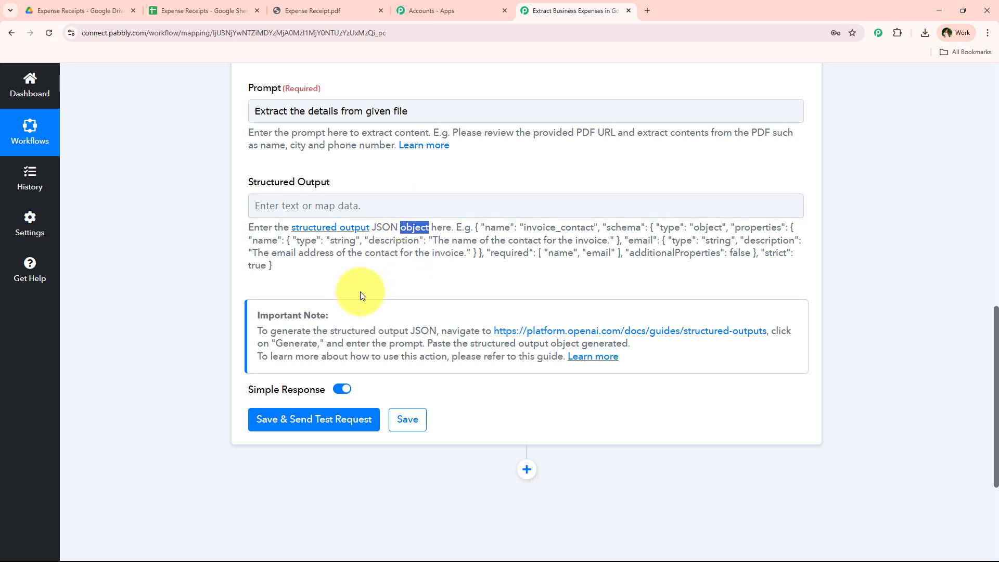
drag(257, 315, 445, 311)
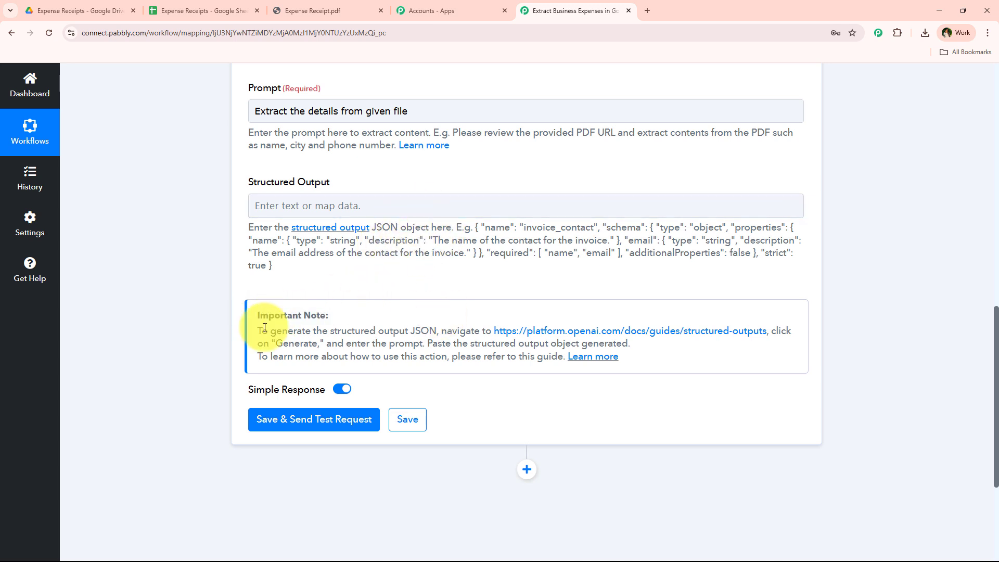
drag(257, 330, 519, 332)
click(725, 336)
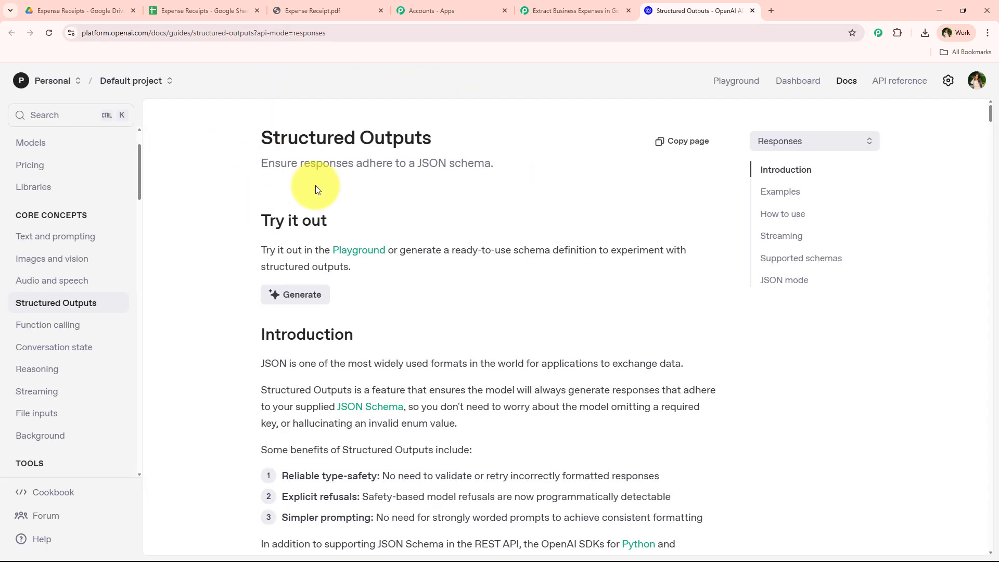
click(294, 304)
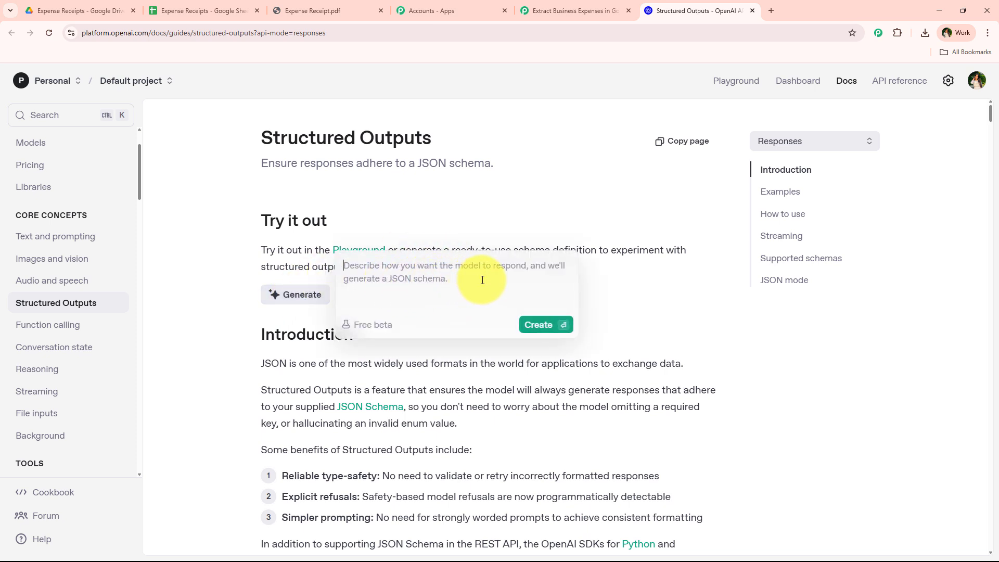
- Switch to the Expense Receipts spreadsheet, enter "Company Name" as the first field in a Notepad note and enlarge its text
click(188, 6)
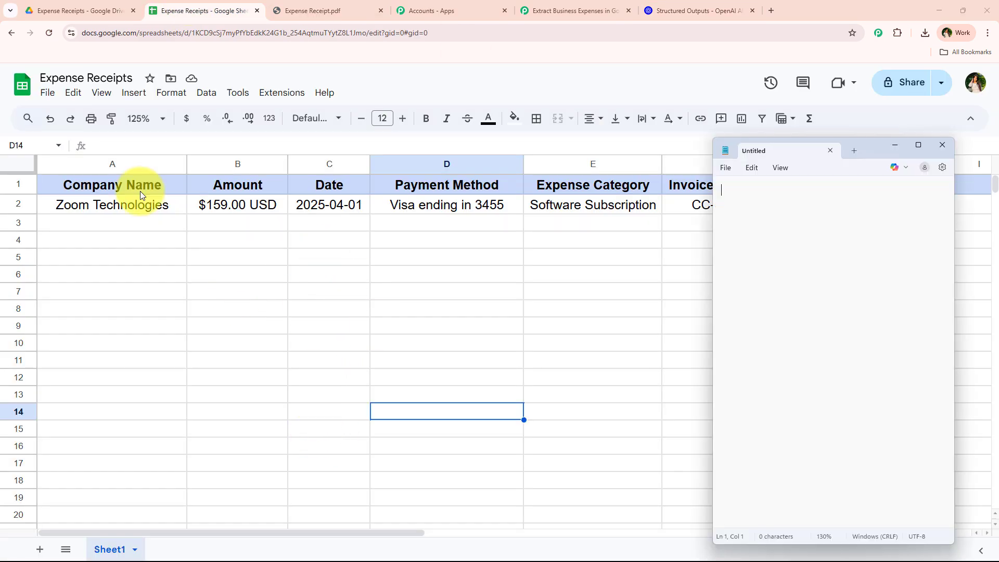
text(c)
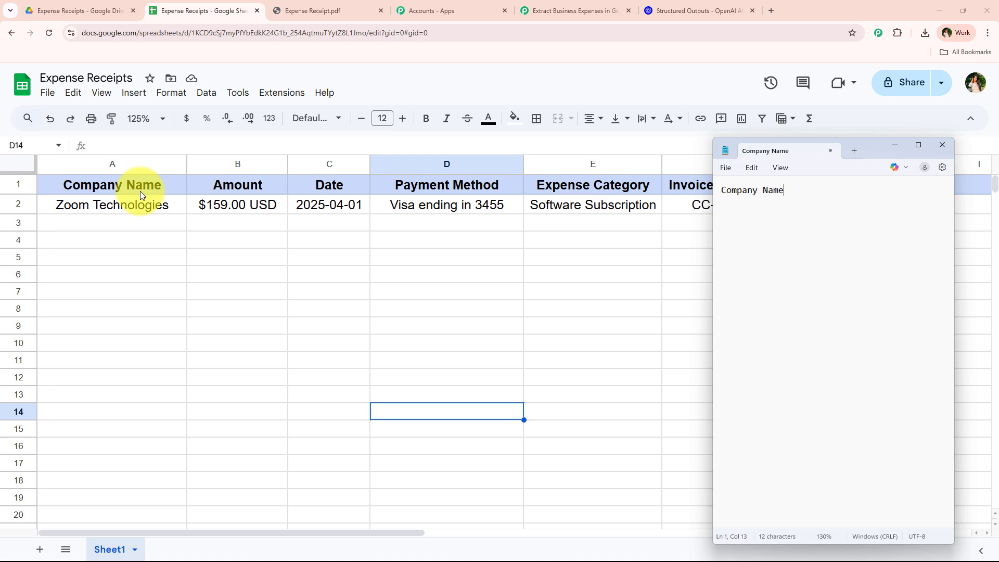
key(ctrl+a)
key(ctrl+plus)
key(ctrl+plus)
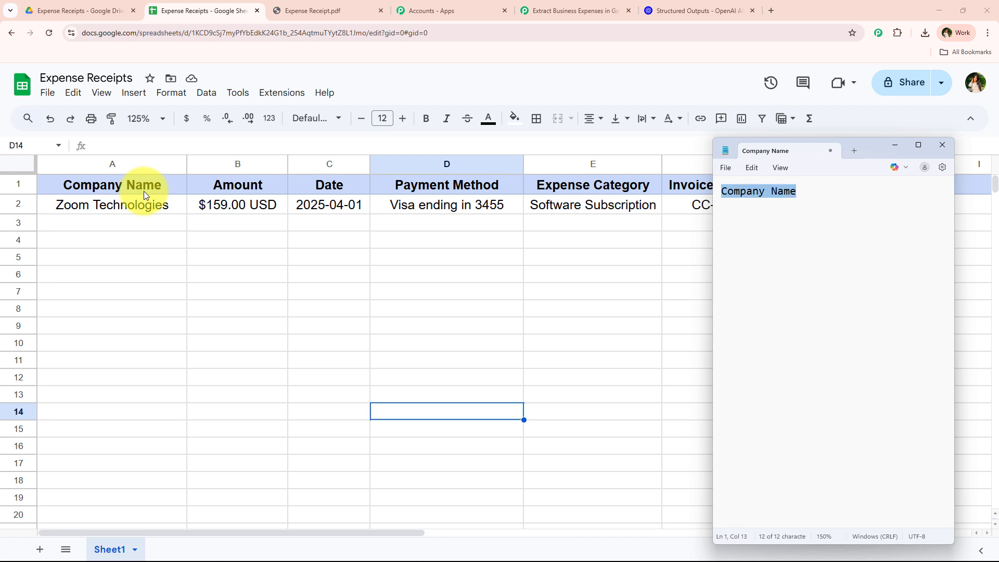
- Give Company Name the type Short Text and the instruction "Extract and provide the full legal name of the company as mentioned in the document."
click(846, 192)
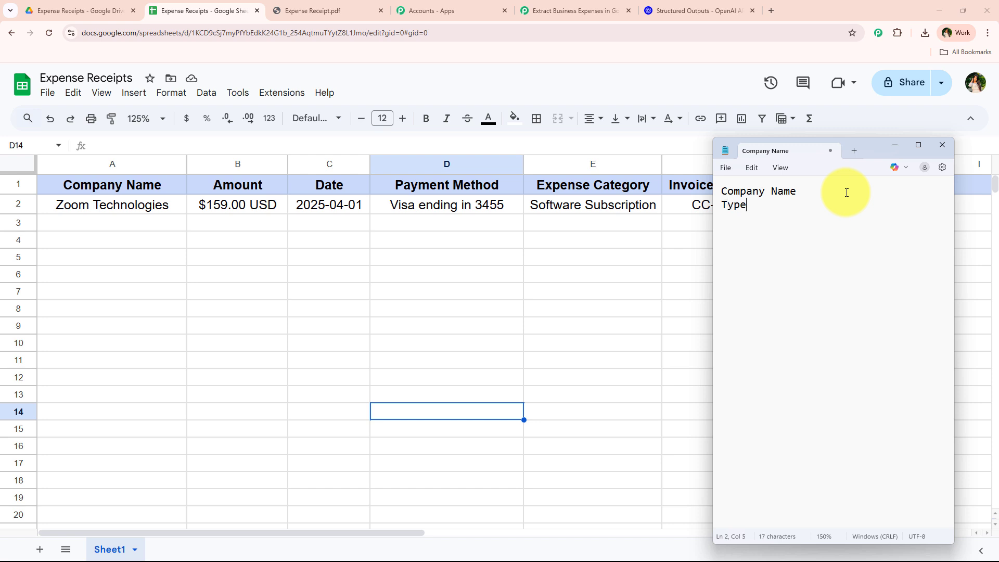
text(Type : SHO)
key(BackSpace)
key(BackSpace)
key(BackSpace)
text(ho)
text(Extract the official name of the business mentioned in the report.)
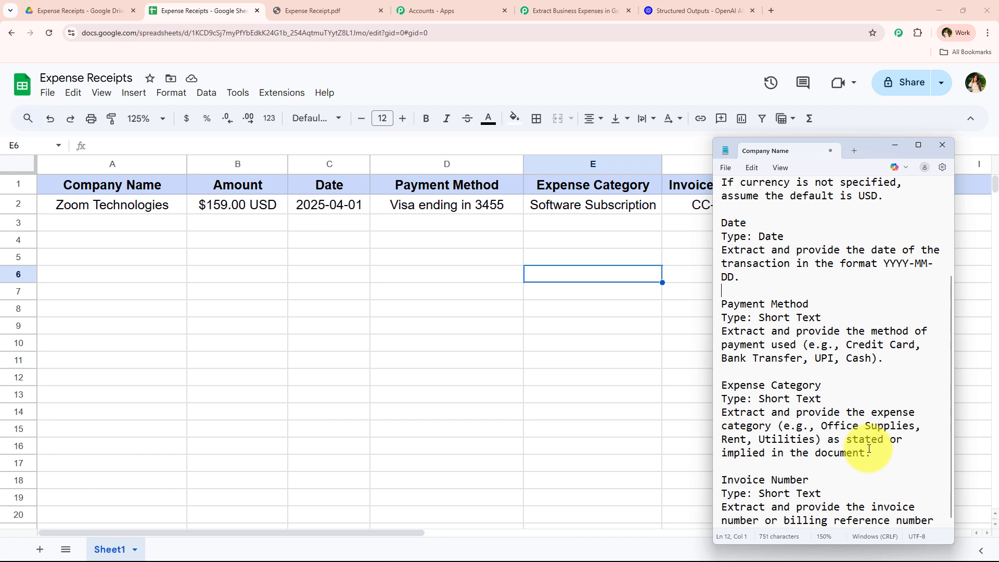
- Copy all the field notes into the OpenAI Structured Outputs schema generator and create the JSON schema
scroll(866, 446, up, 3)
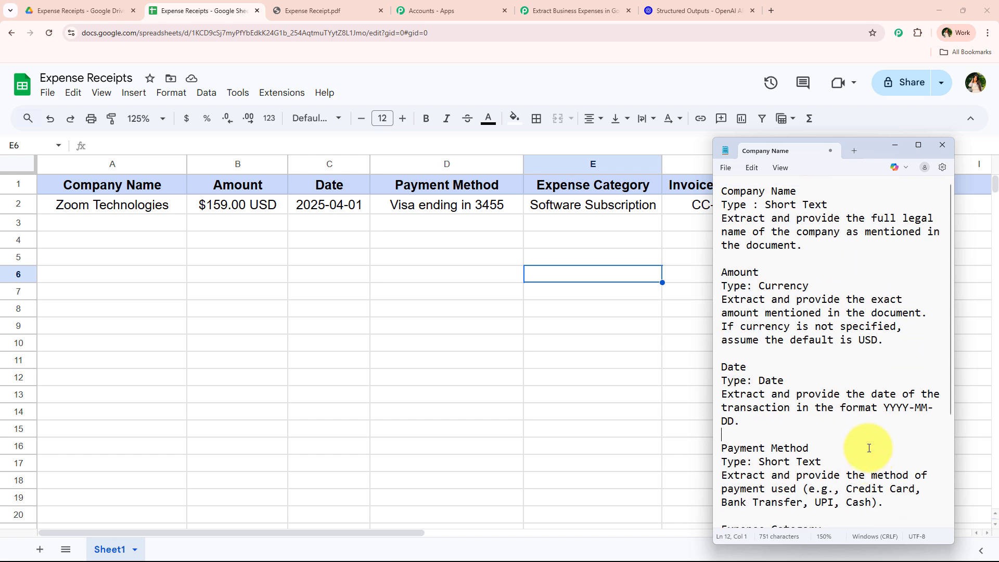
click(864, 437)
scroll(865, 397, down, 1)
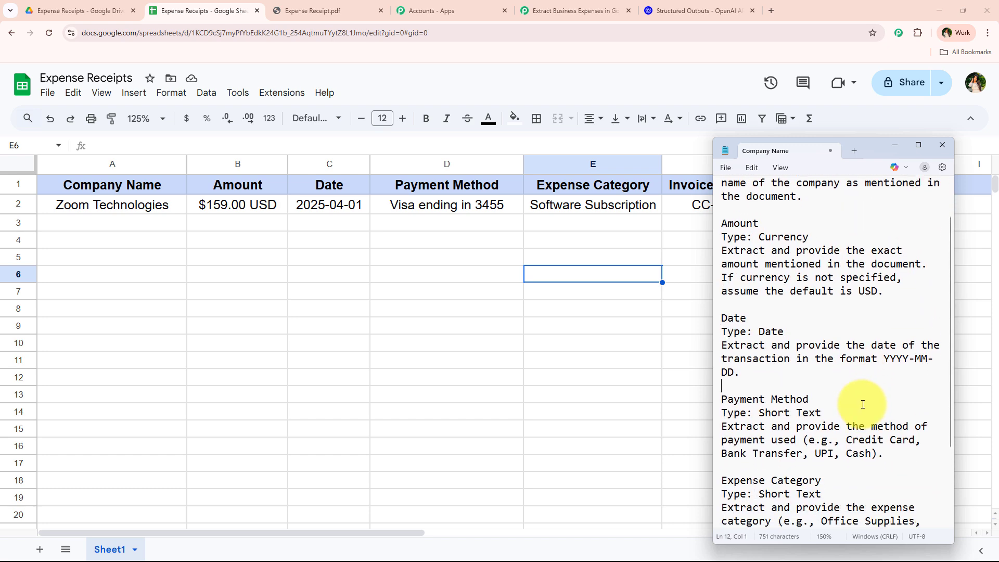
key(ctrl+a)
right_click(829, 335)
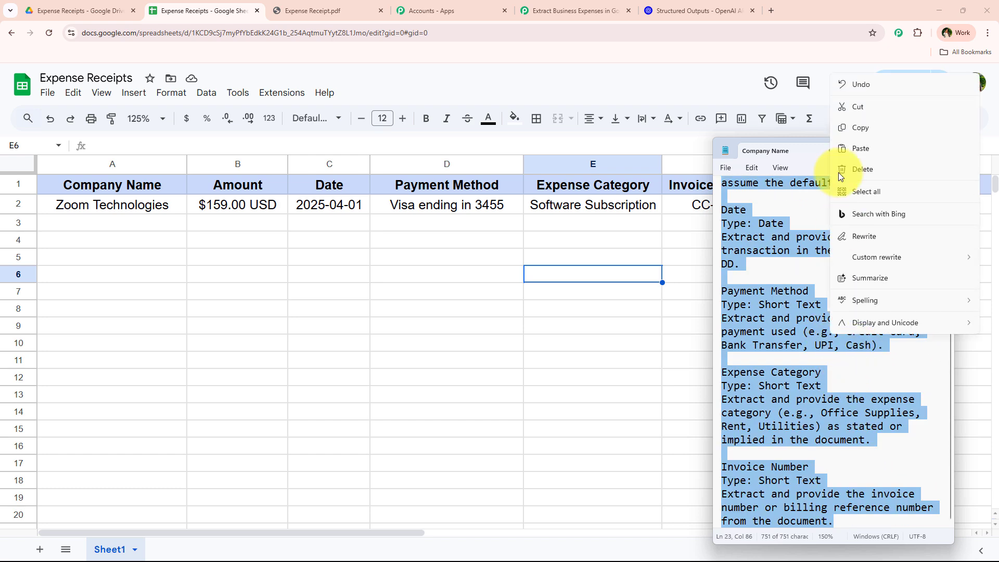
click(857, 127)
click(682, 7)
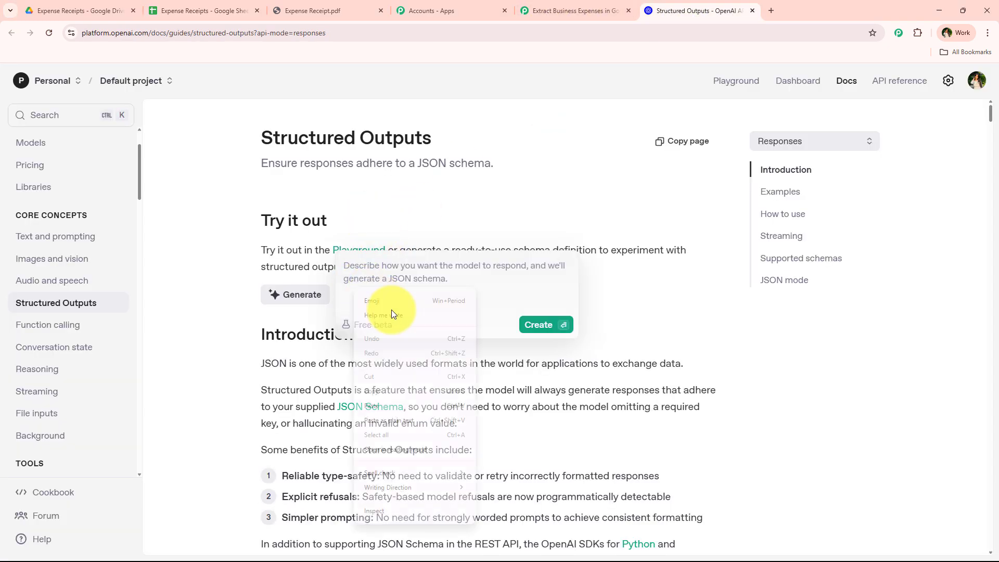
right_click(391, 294)
click(396, 388)
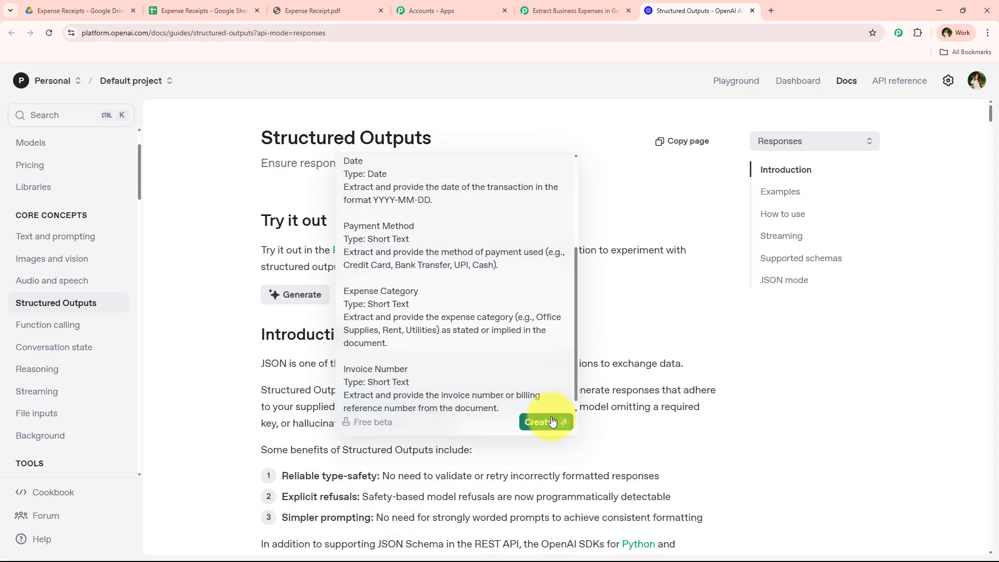
click(552, 422)
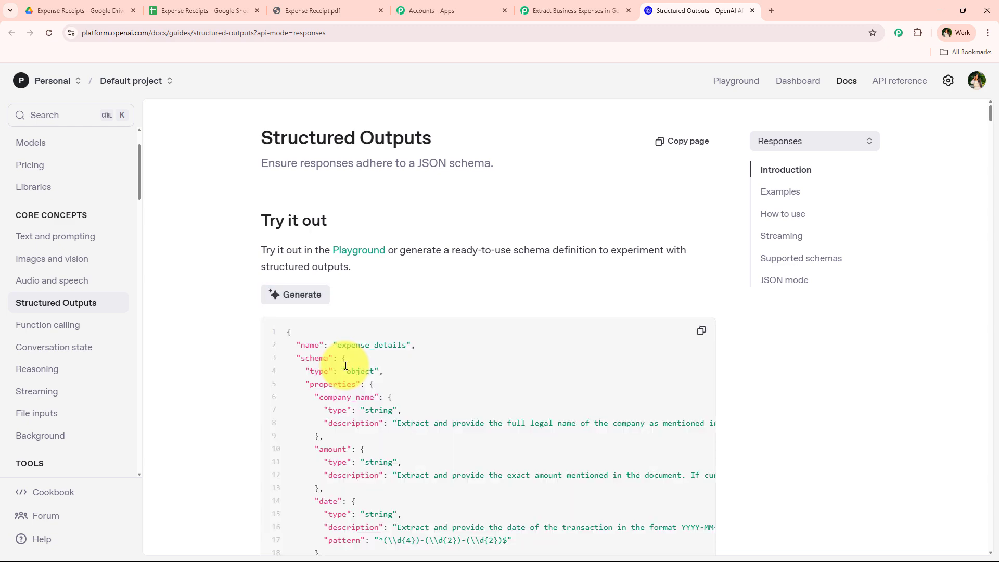
- Copy the generated expense_details JSON schema into the Structured Output field of the OpenAI action in Pabbly Connect
scroll(344, 364, down, 4)
scroll(312, 376, up, 2)
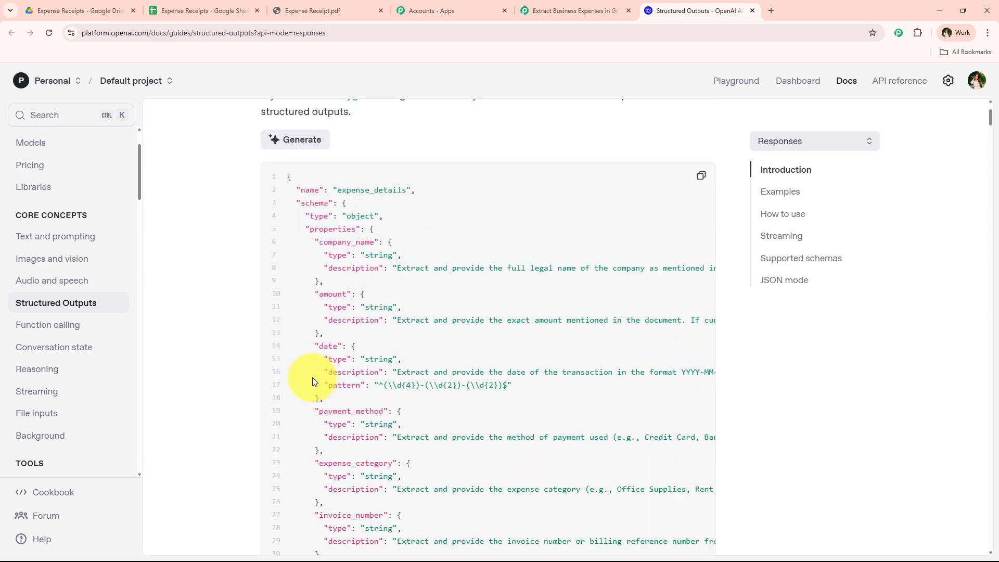
click(693, 232)
scroll(285, 328, down, 4)
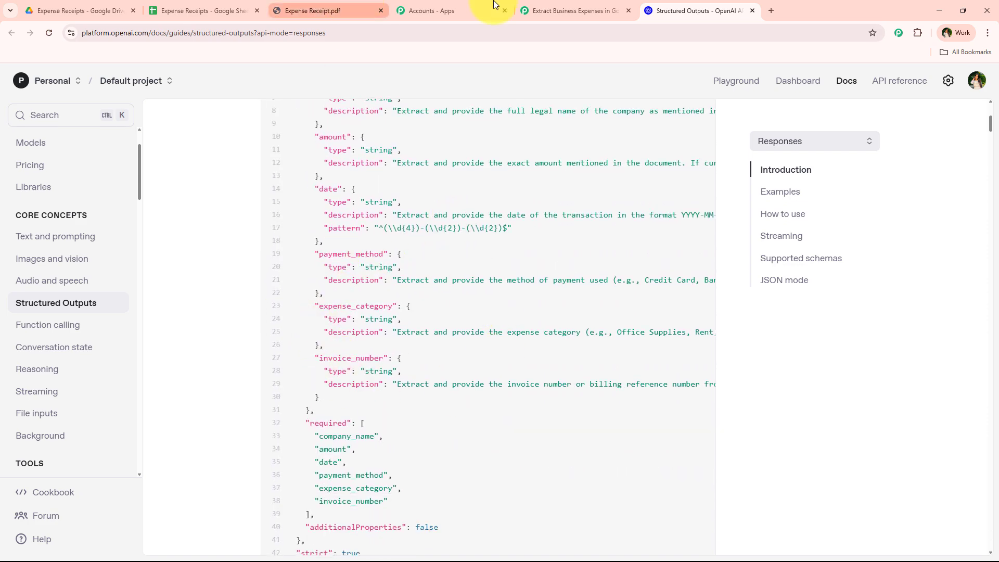
click(549, 1)
click(311, 323)
right_click(310, 322)
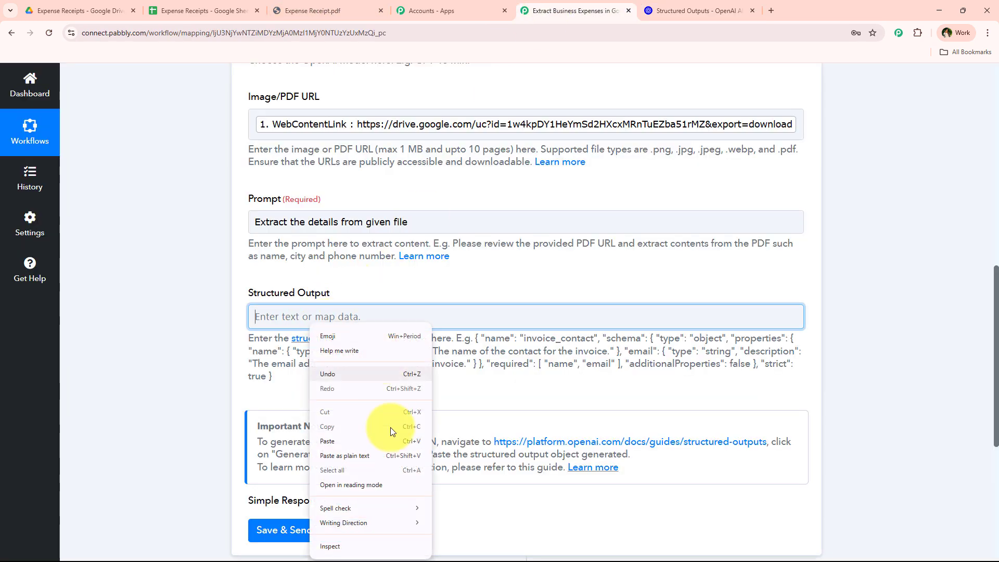
click(360, 438)
double_click(326, 324)
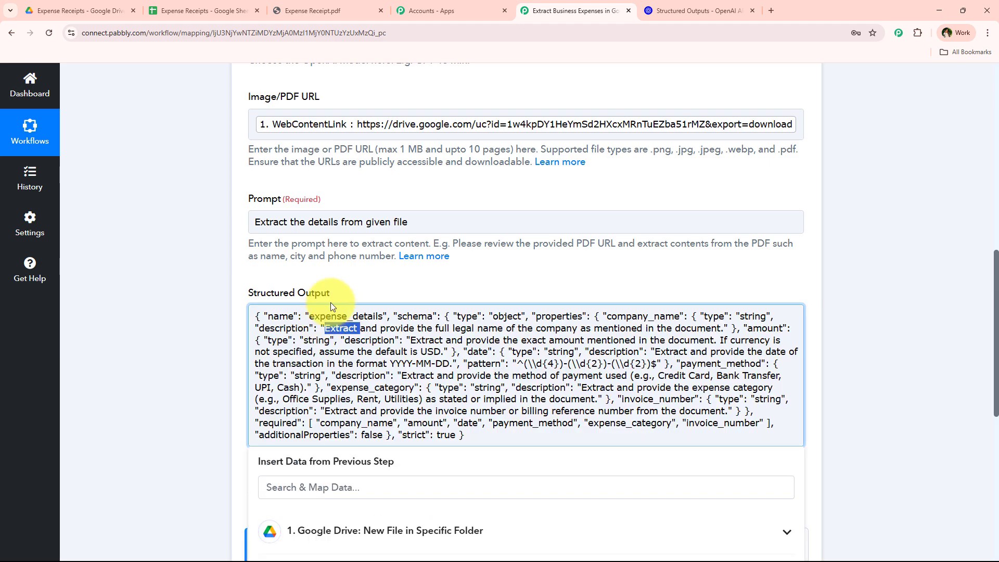
click(380, 326)
- Save the OpenAI action with a test request and compare the extracted values with the Expense Receipt PDF
scroll(260, 332, down, 4)
click(277, 439)
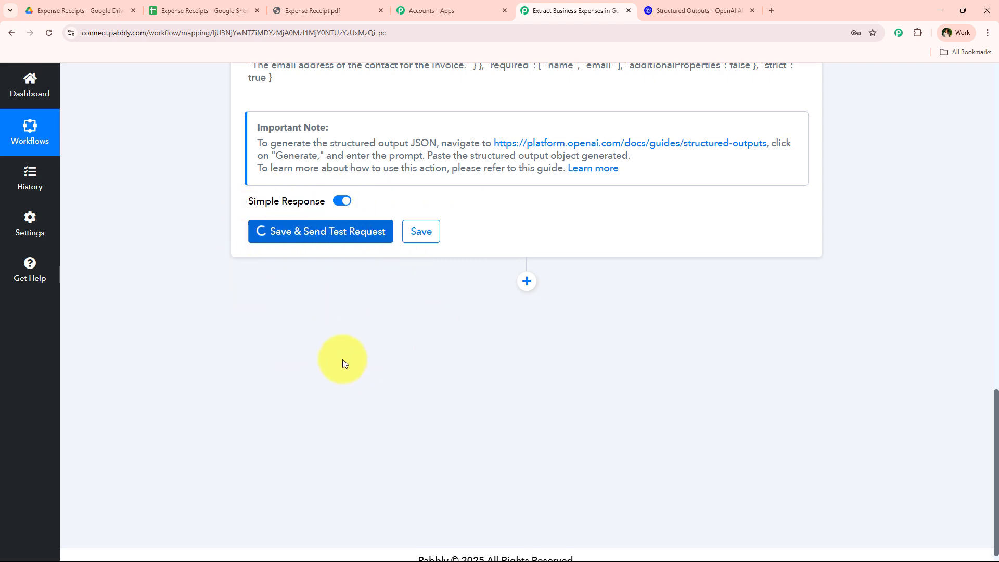
scroll(237, 360, up, 9)
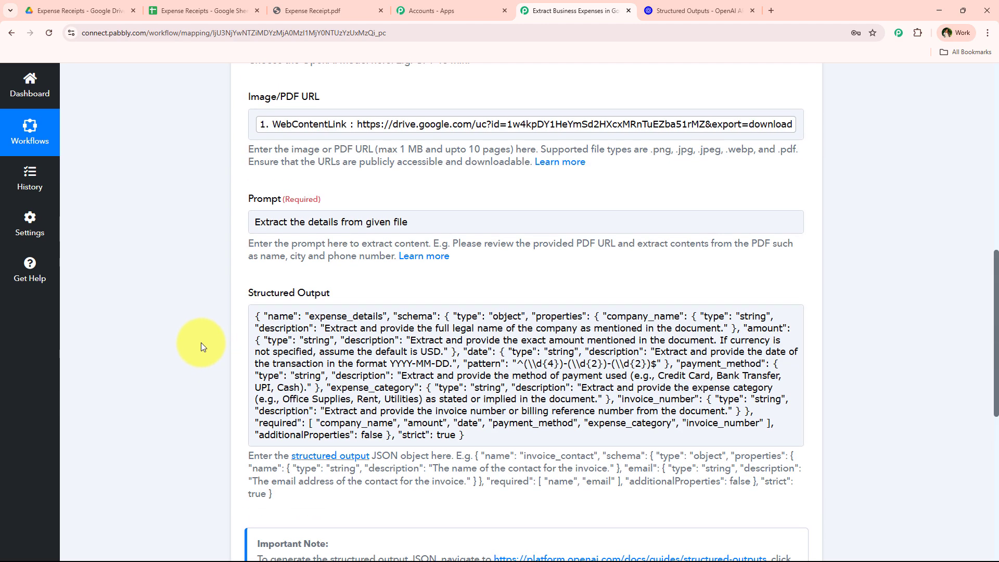
scroll(201, 343, up, 2)
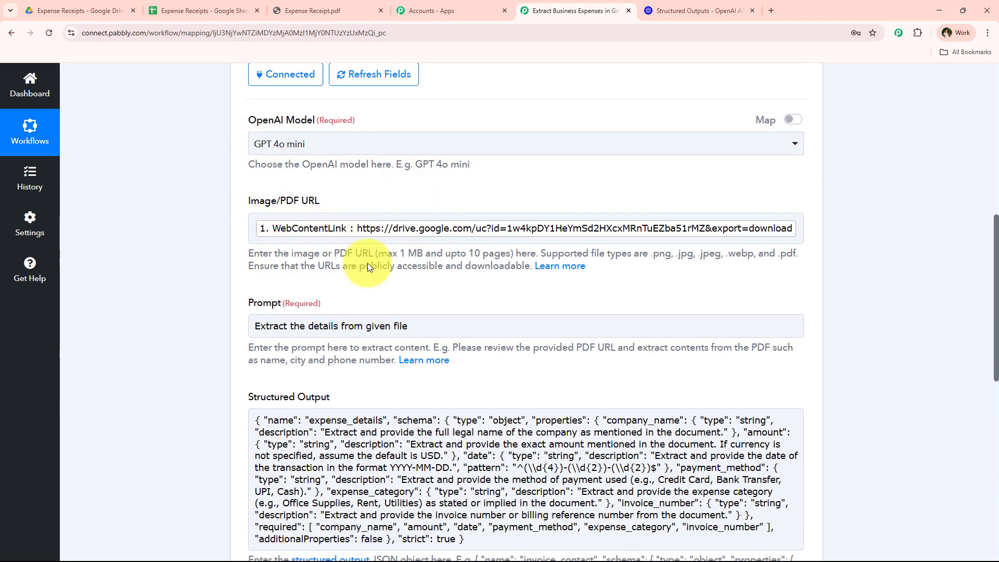
scroll(255, 242, down, 9)
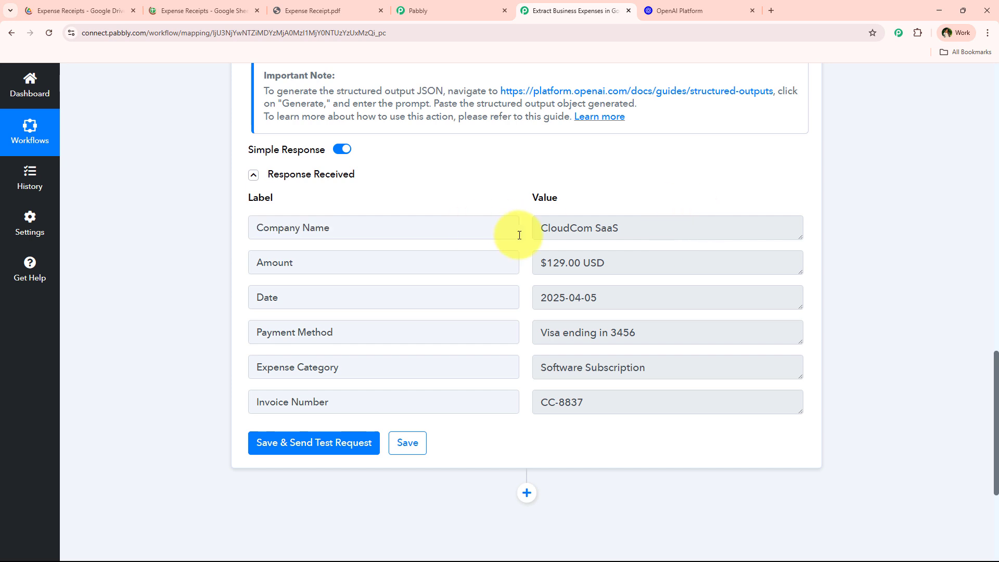
drag(692, 228, 529, 245)
drag(628, 265, 513, 285)
drag(648, 300, 454, 314)
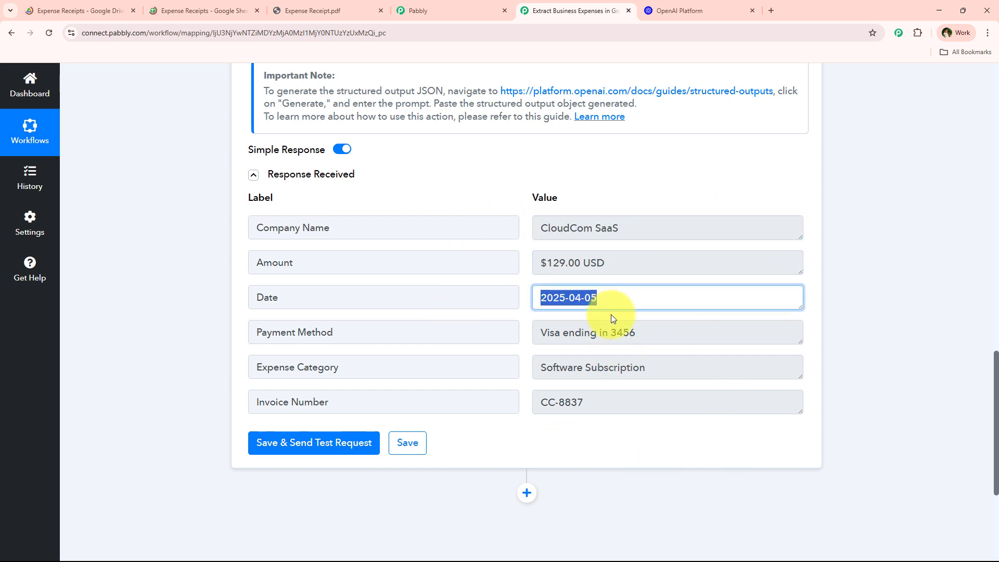
click(327, 11)
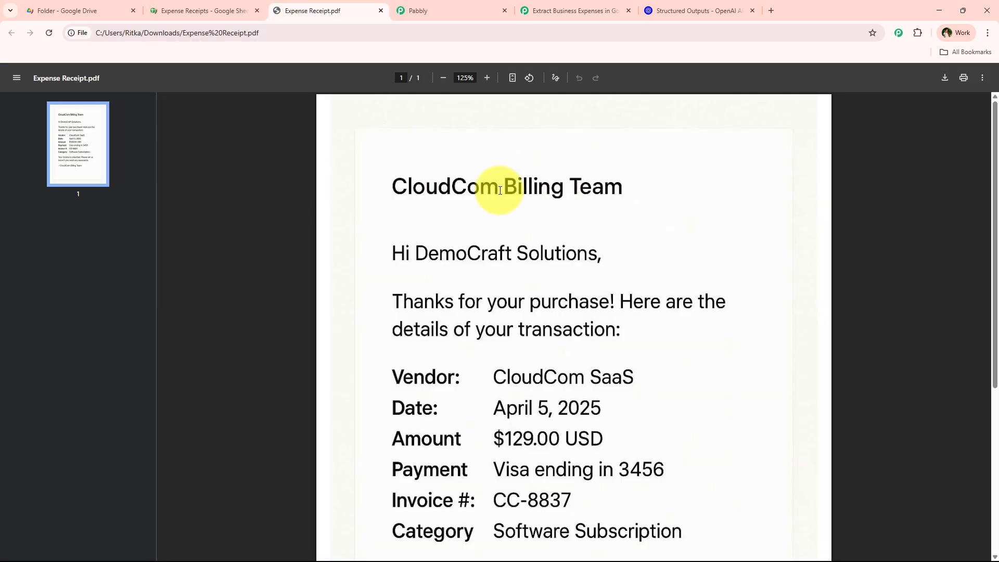
click(567, 10)
- Collapse the OpenAI step and add a Google Sheets action with the event Add New Row
scroll(256, 296, up, 15)
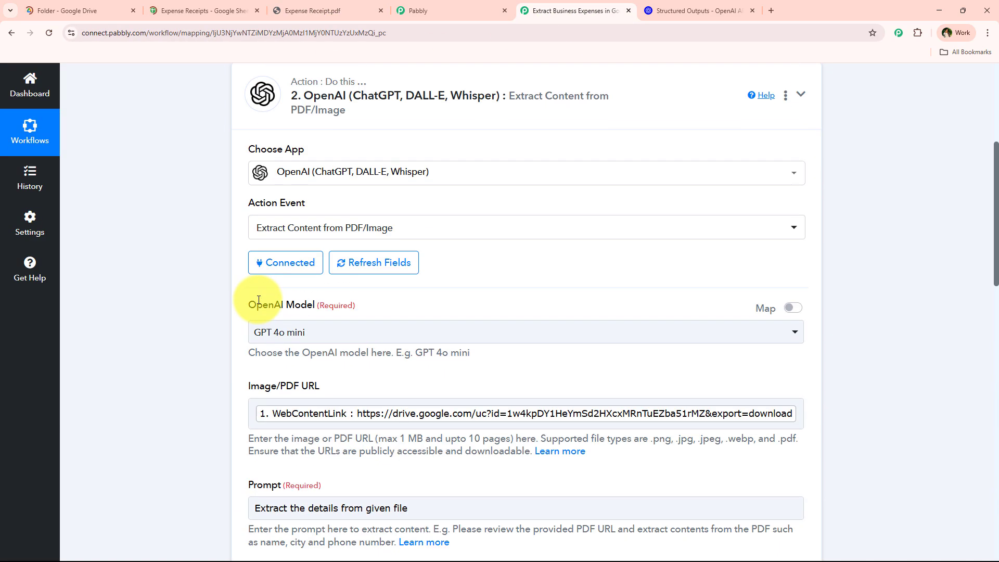
click(388, 198)
click(524, 259)
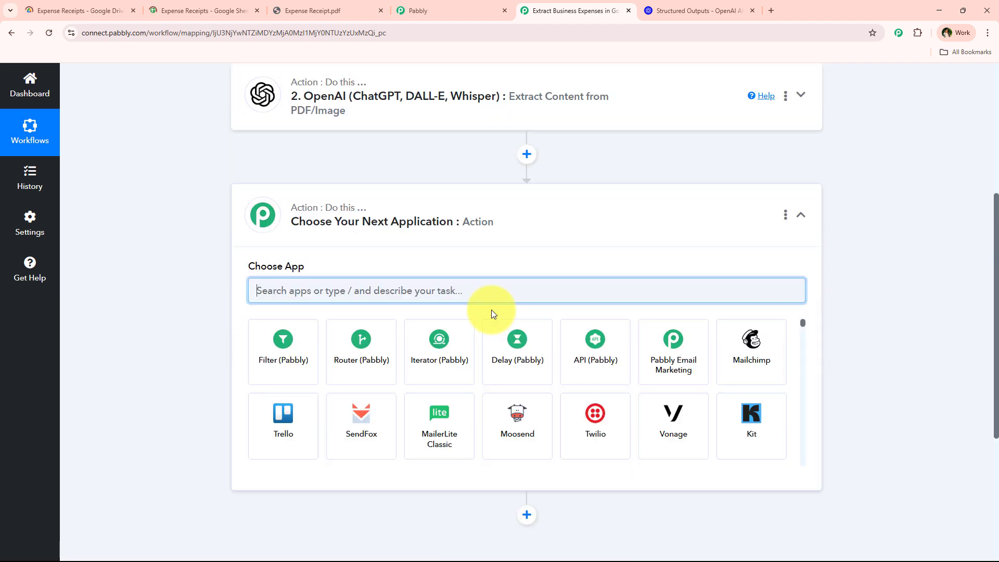
text(shee)
click(299, 336)
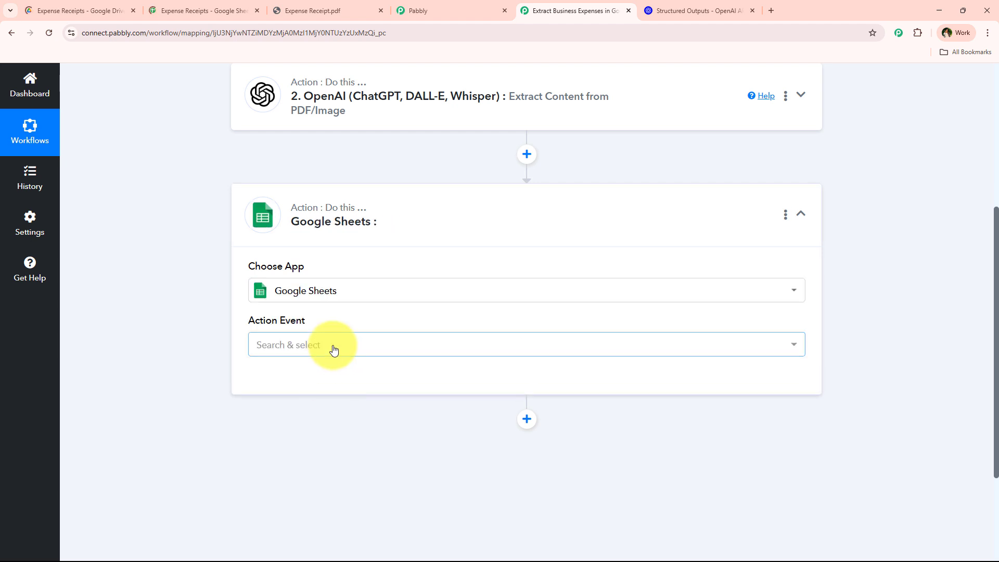
click(333, 350)
click(339, 147)
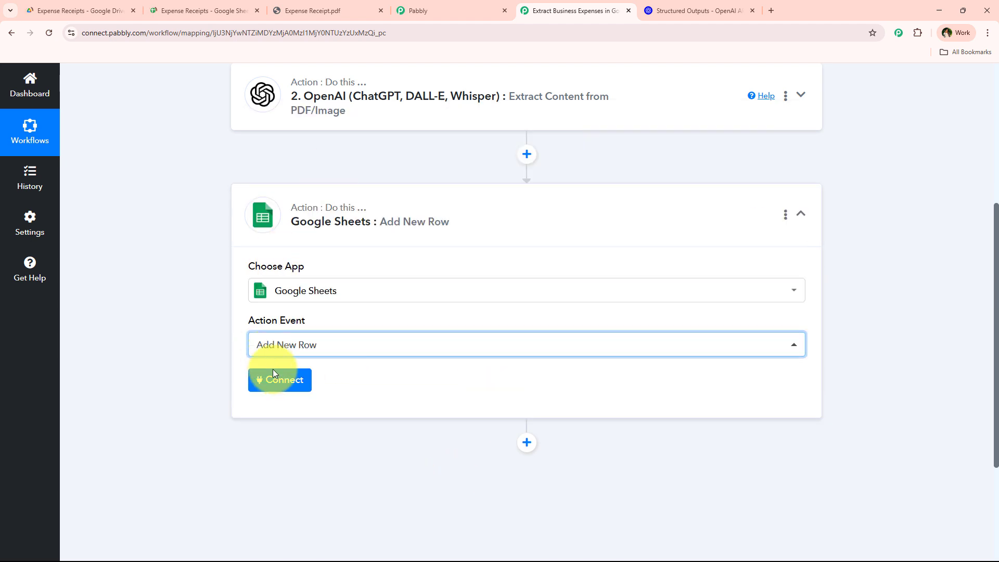
- Connect the Google Sheets action through the existing connection Google Sheets #156
click(276, 376)
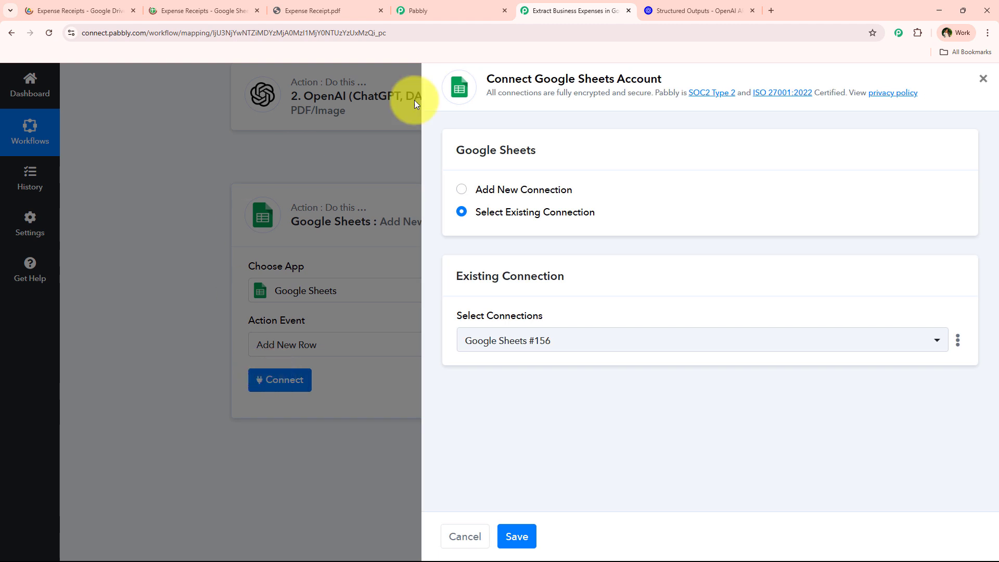
click(490, 194)
click(494, 210)
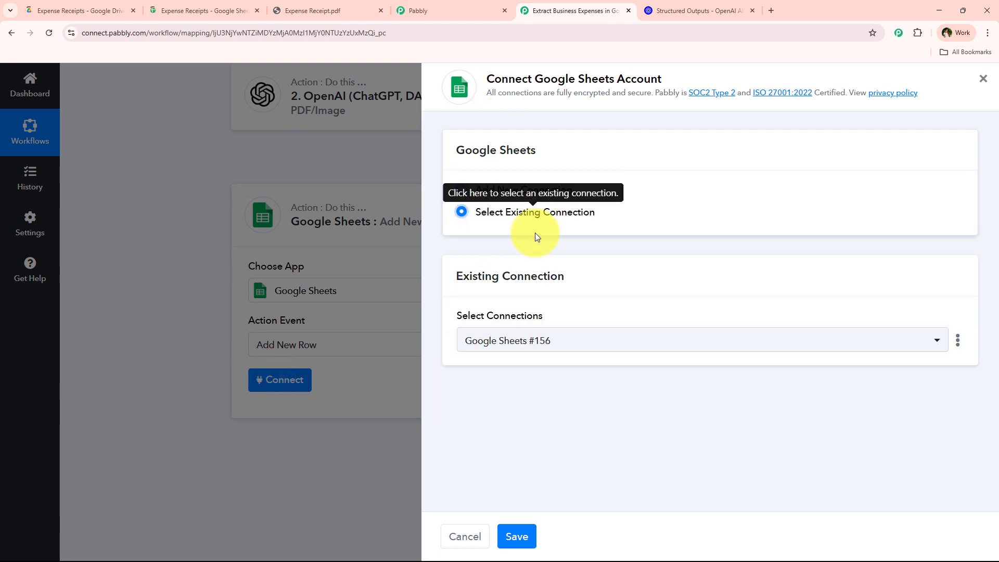
drag(578, 80, 613, 81)
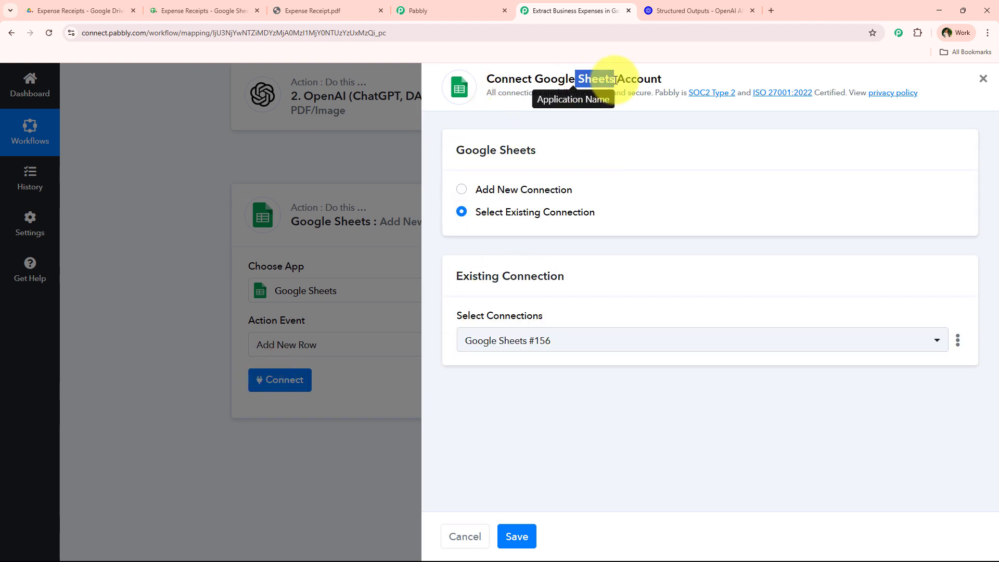
click(511, 191)
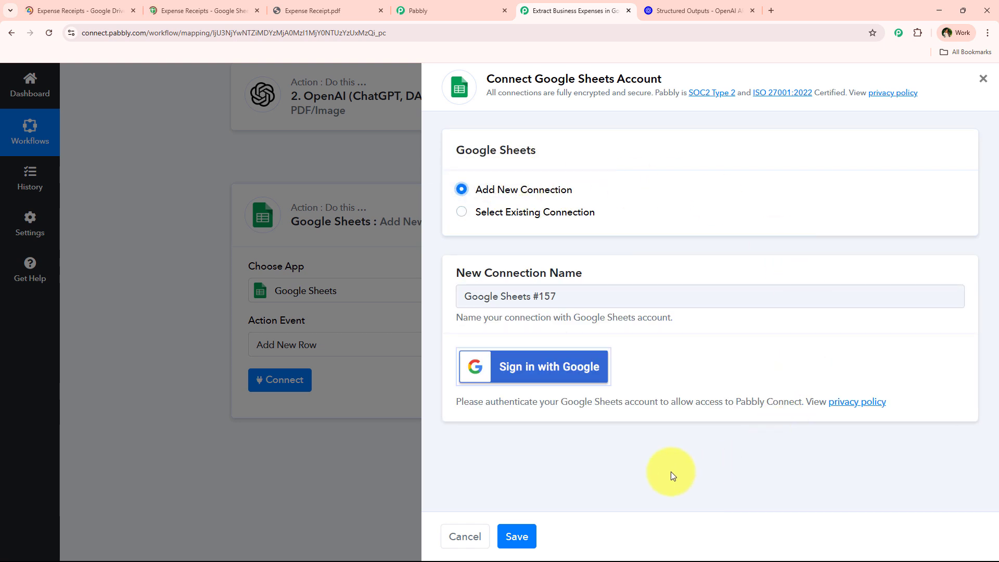
click(551, 212)
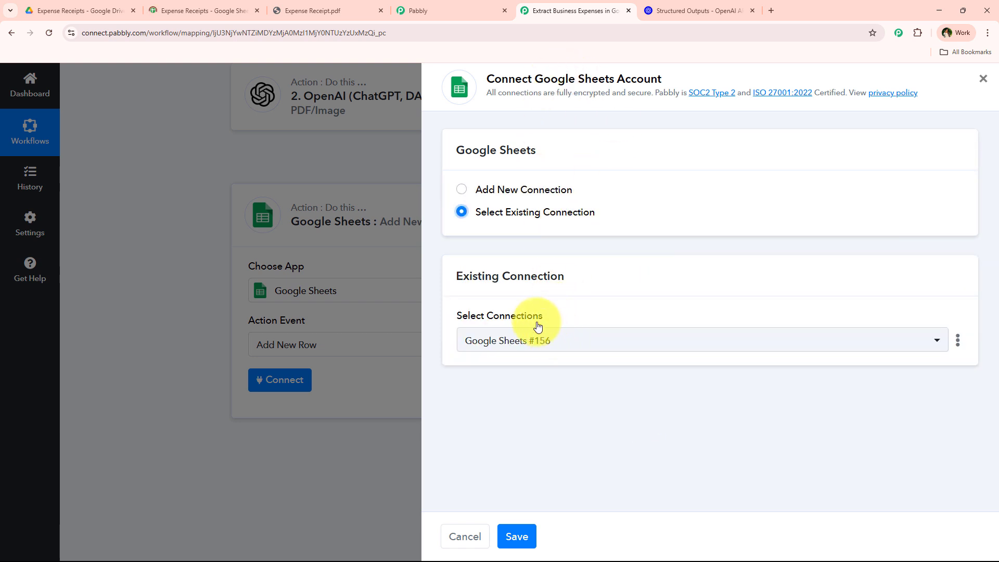
click(525, 527)
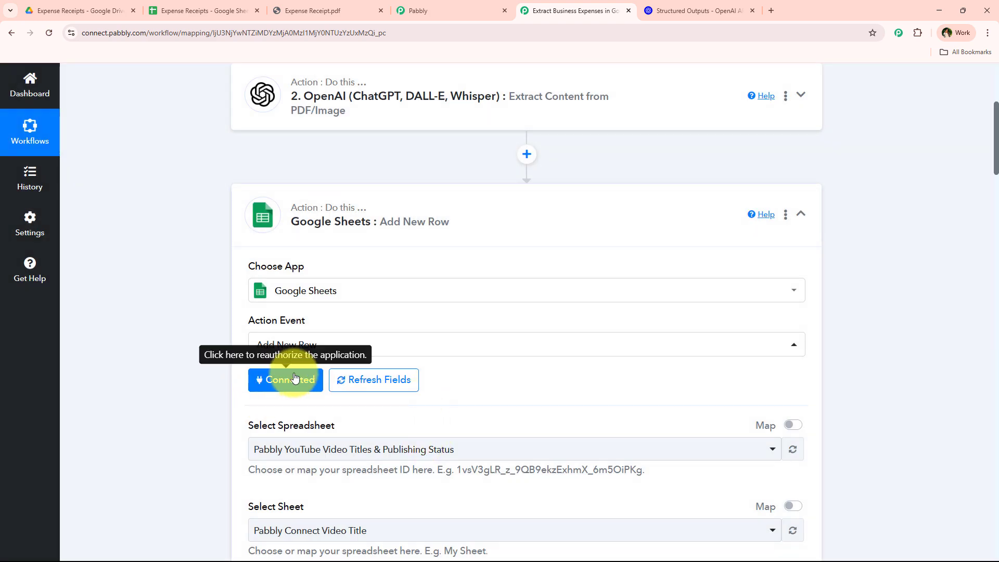
- Set the Google Sheets action's target spreadsheet to Expense Receipts, using Sheet1
scroll(207, 276, down, 4)
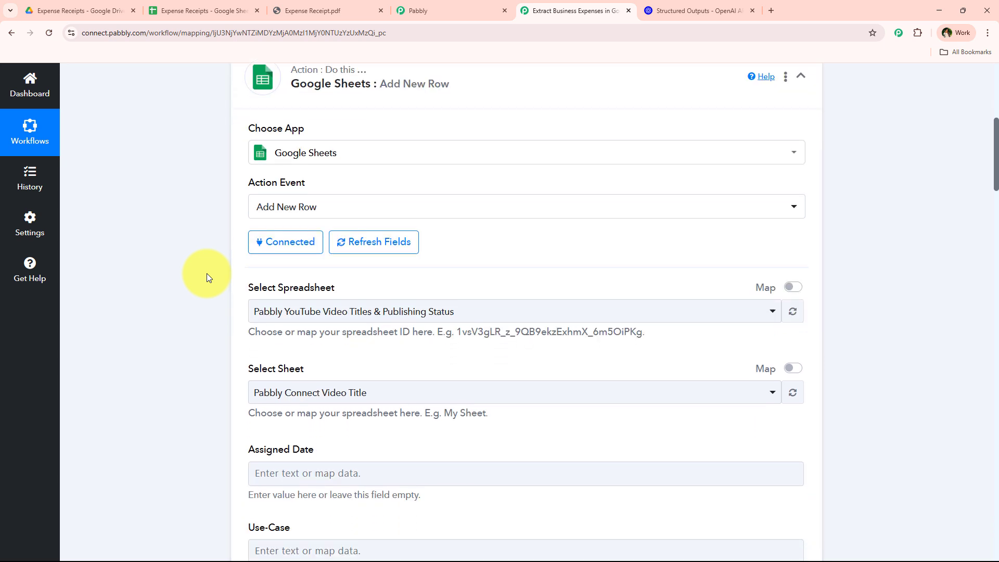
click(280, 247)
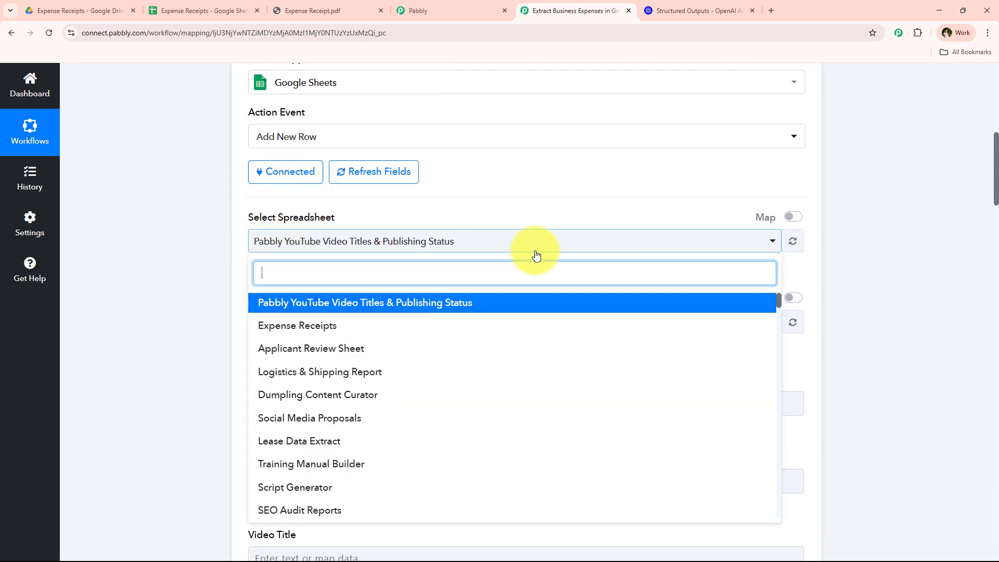
click(353, 329)
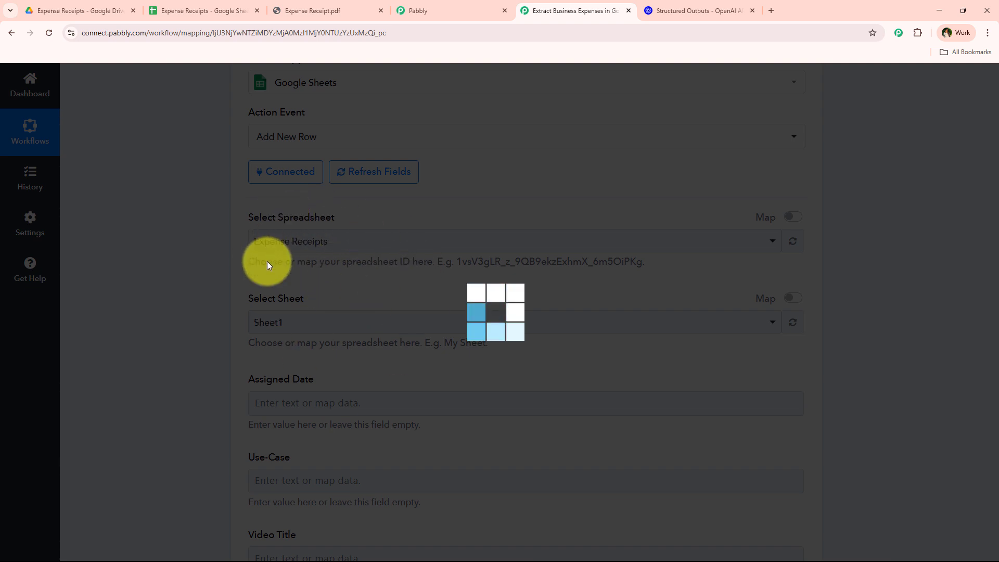
scroll(350, 326, down, 2)
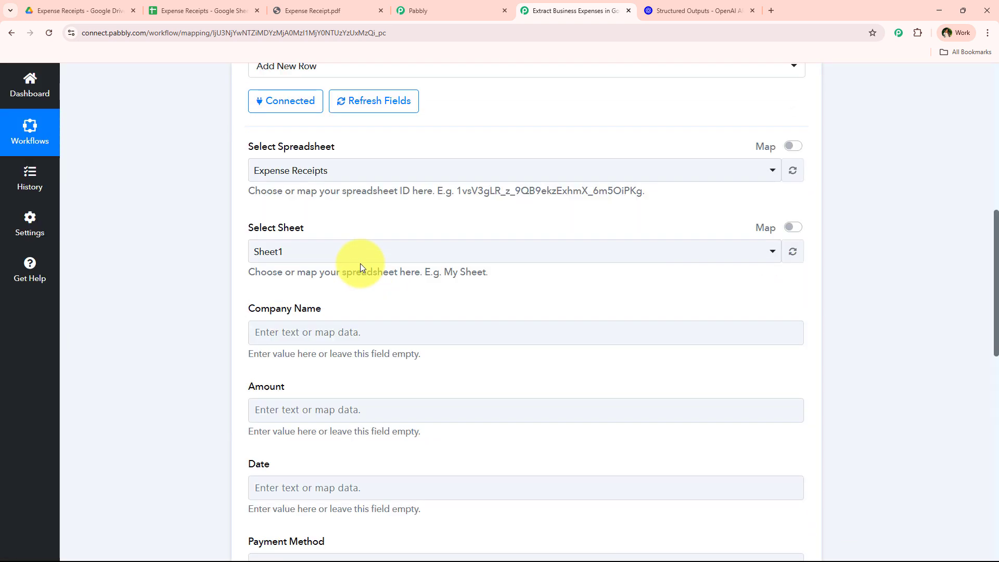
- Map the Company Name field of the Google Sheets action to the Company Name extracted by the OpenAI step
scroll(242, 294, down, 2)
click(314, 203)
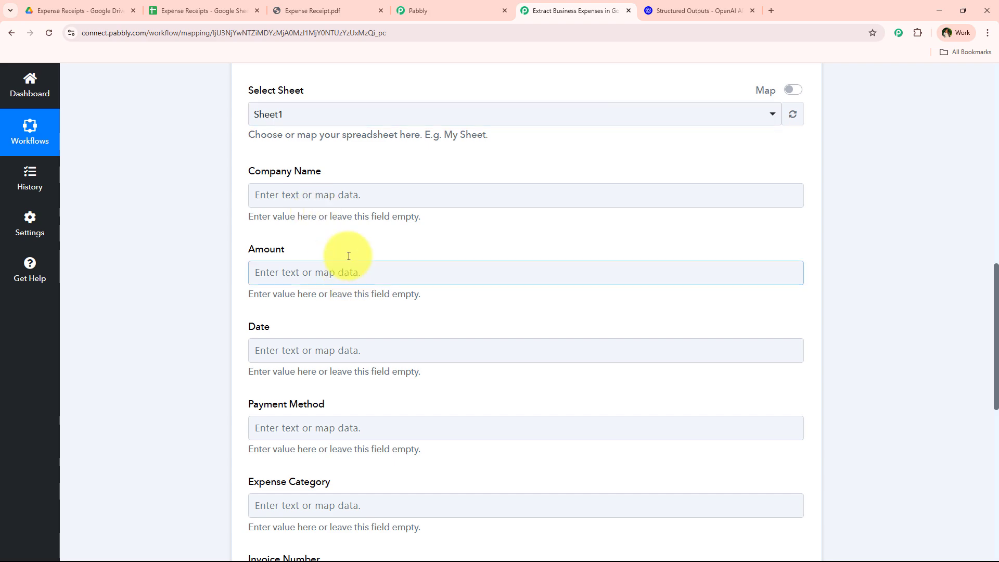
click(347, 334)
click(342, 374)
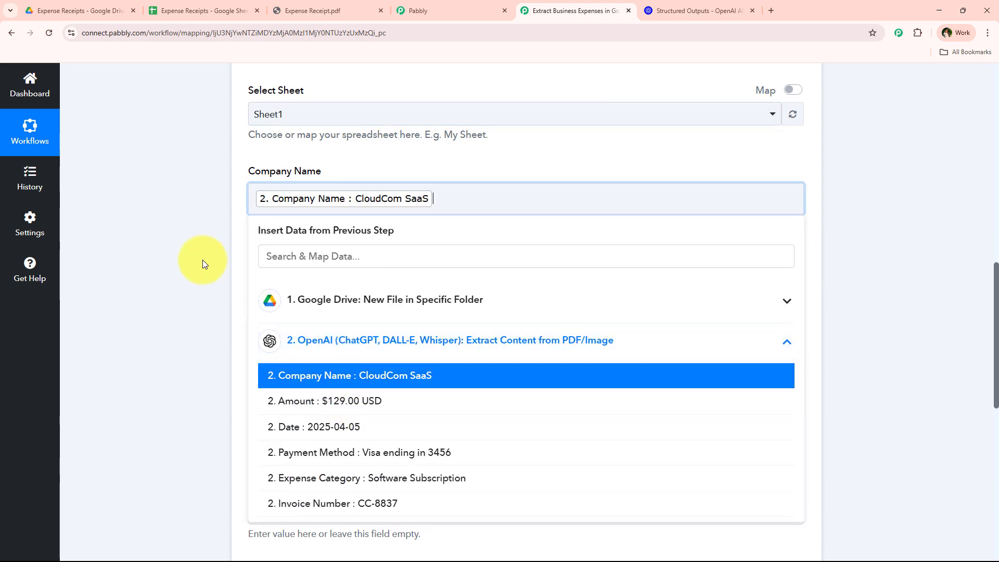
click(200, 264)
- Map the Amount field to the Amount value from the OpenAI step's response
scroll(341, 201, down, 1)
click(348, 227)
scroll(375, 255, down, 2)
click(405, 271)
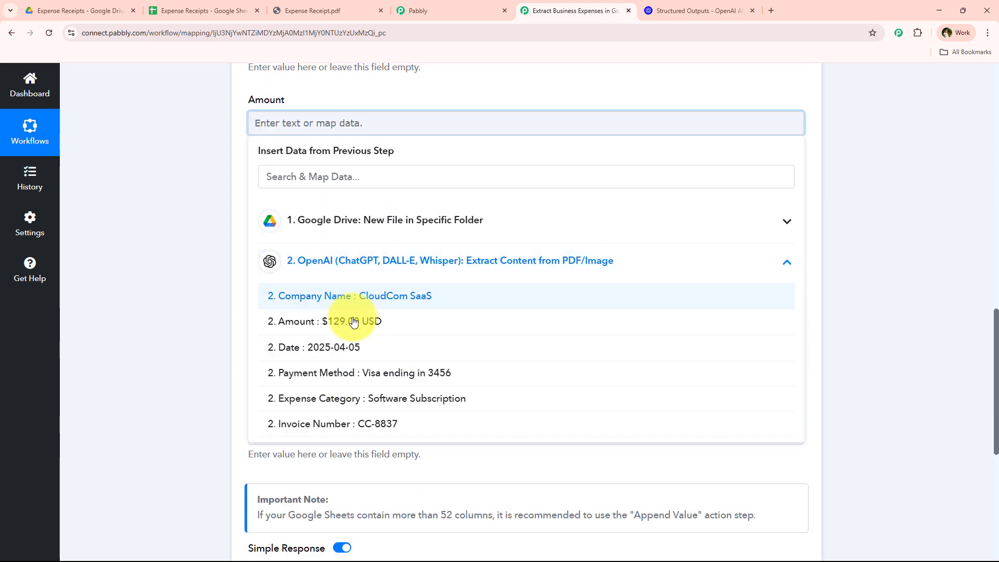
click(345, 382)
click(189, 217)
- Map the Date field to the Date value returned by the OpenAI extraction step
click(301, 200)
scroll(312, 232, down, 1)
click(323, 312)
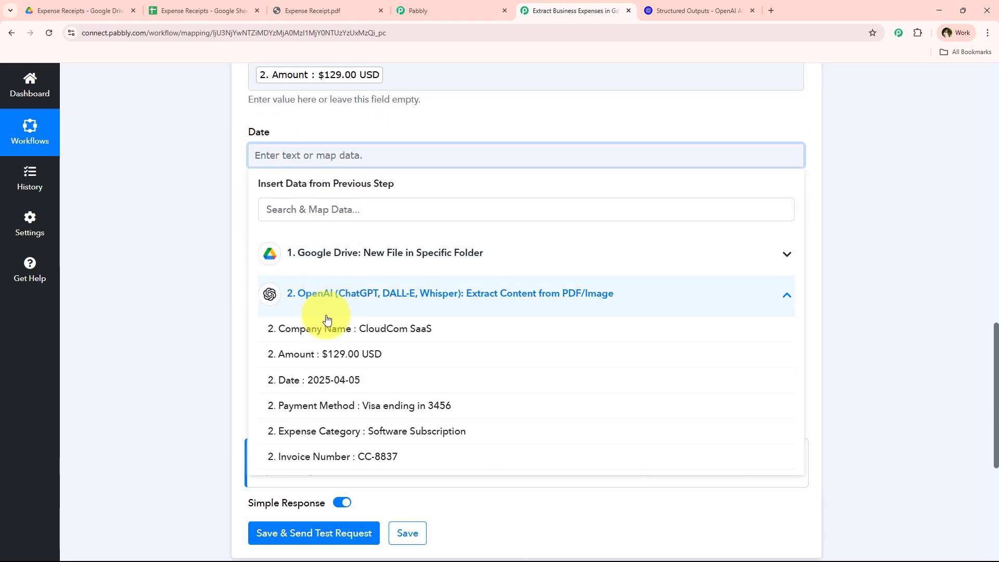
click(326, 379)
- Map the Payment Method field to the Payment Method value from the OpenAI step
click(277, 245)
scroll(350, 216, down, 2)
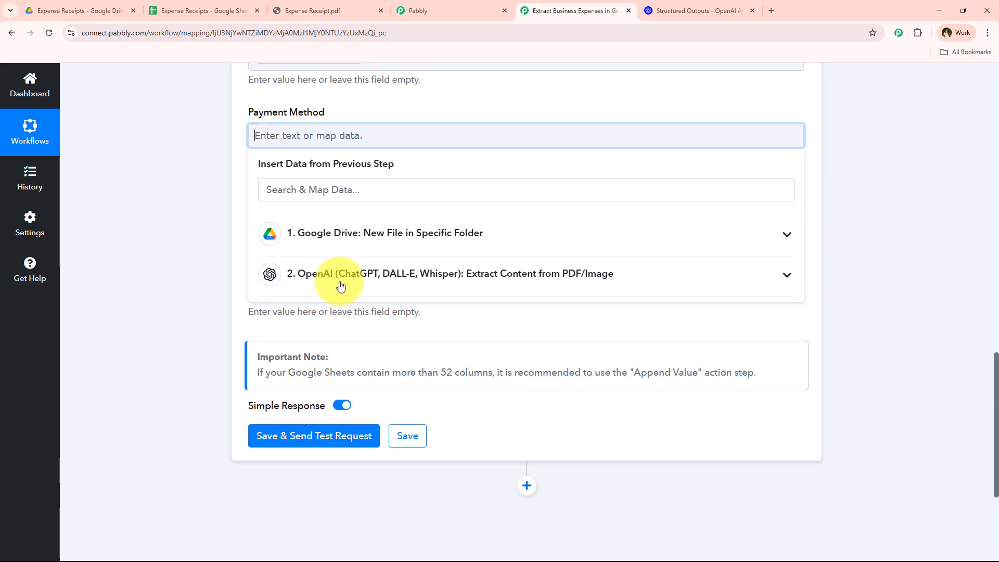
click(339, 281)
click(274, 393)
click(207, 214)
- Map the Expense Category field to the Expense Category value from the OpenAI step
click(304, 215)
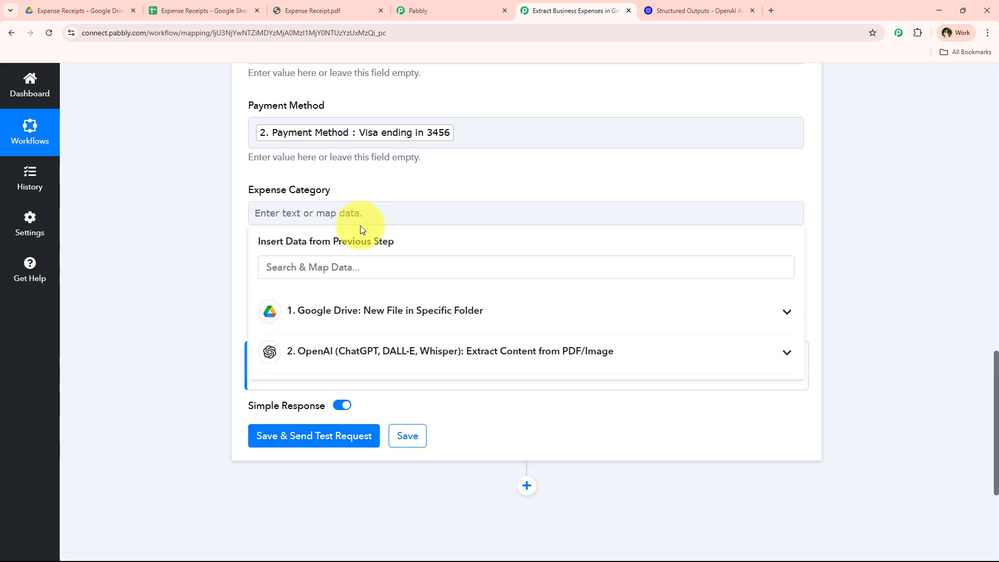
scroll(353, 260, down, 1)
click(343, 308)
click(343, 444)
click(167, 151)
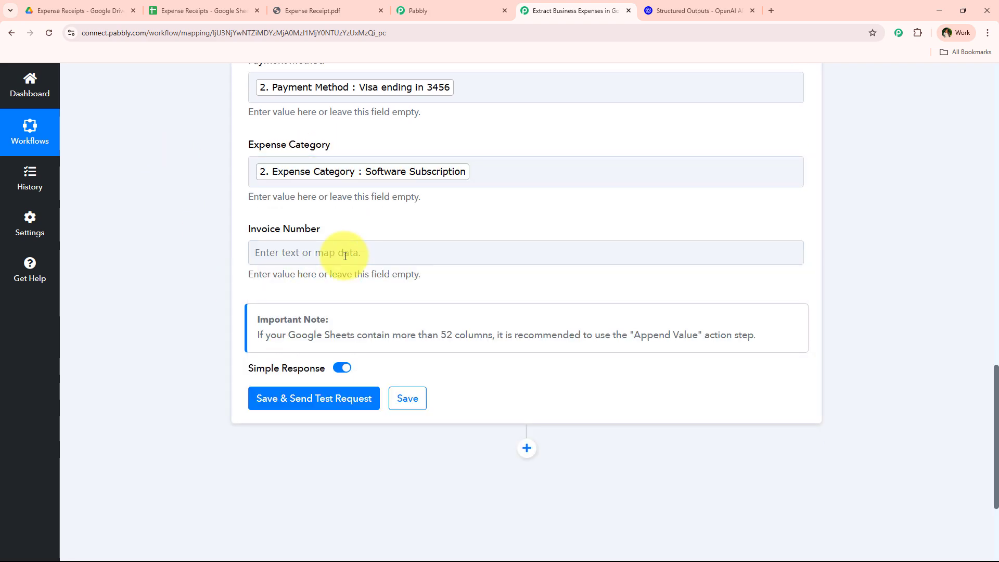
- Map the Invoice Number field to the Invoice Number value from the OpenAI step
click(346, 254)
scroll(345, 323, down, 1)
click(348, 354)
click(291, 505)
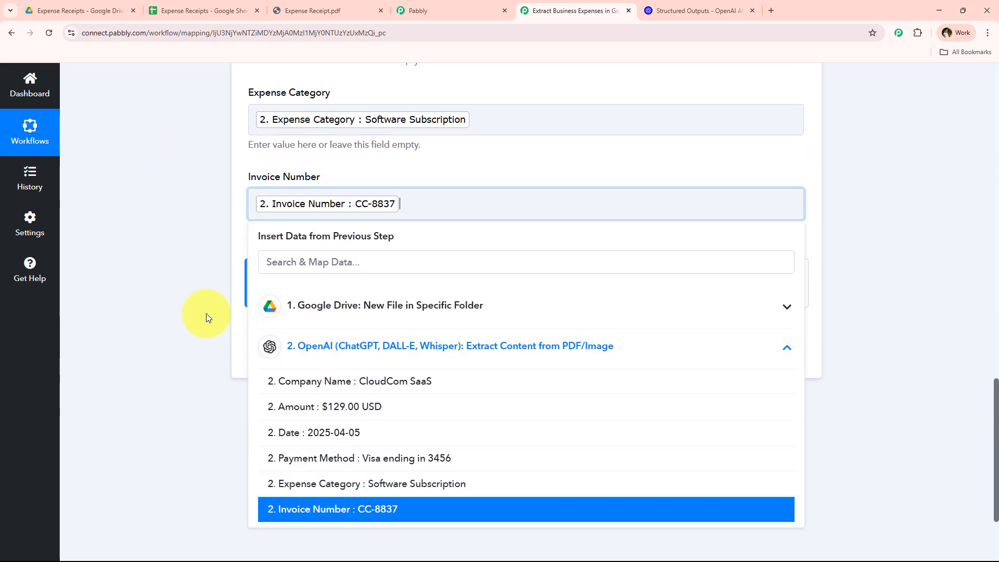
click(205, 314)
- Save the Google Sheets action with a test request, review the response received, and collapse the step
click(327, 354)
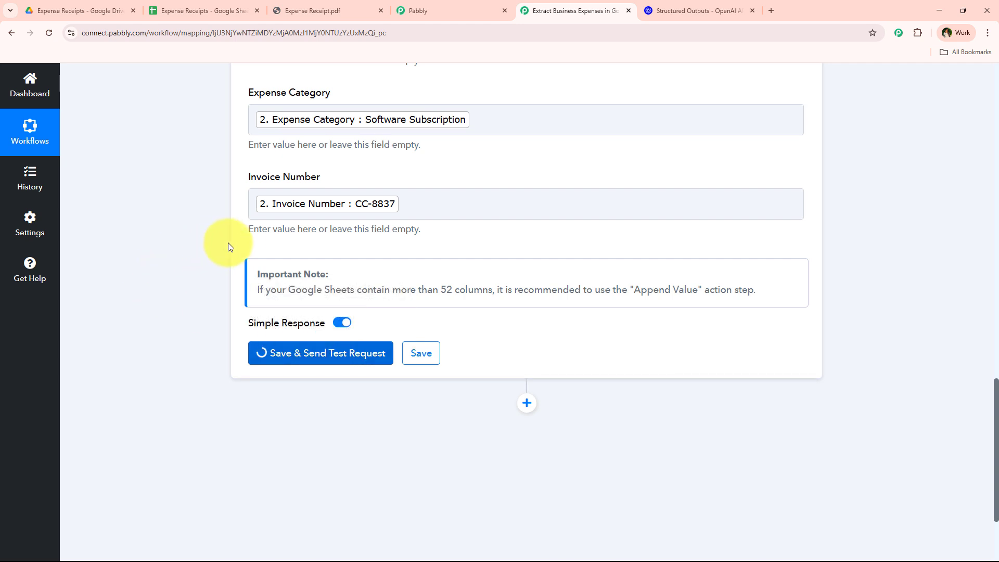
scroll(240, 288, down, 5)
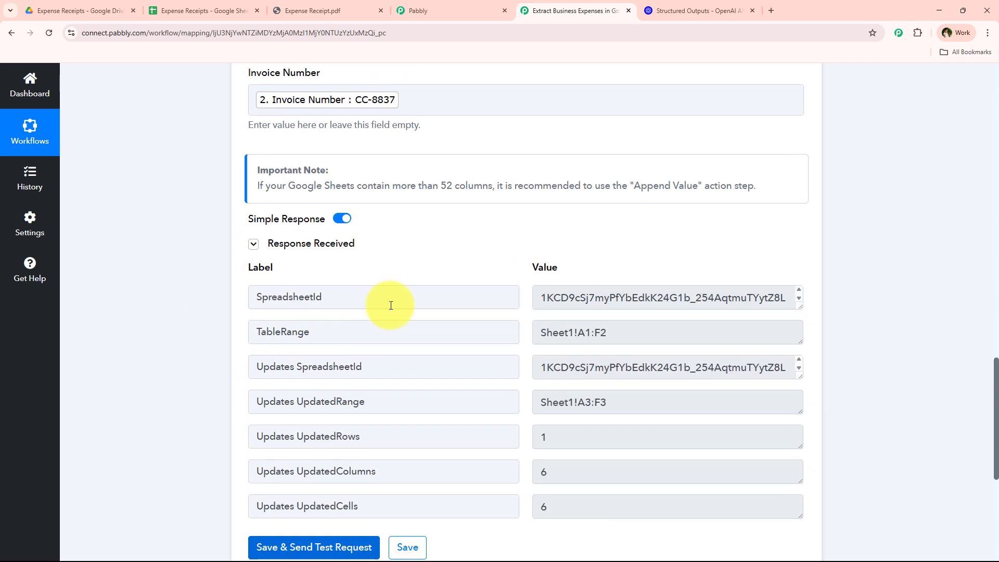
scroll(211, 323, up, 18)
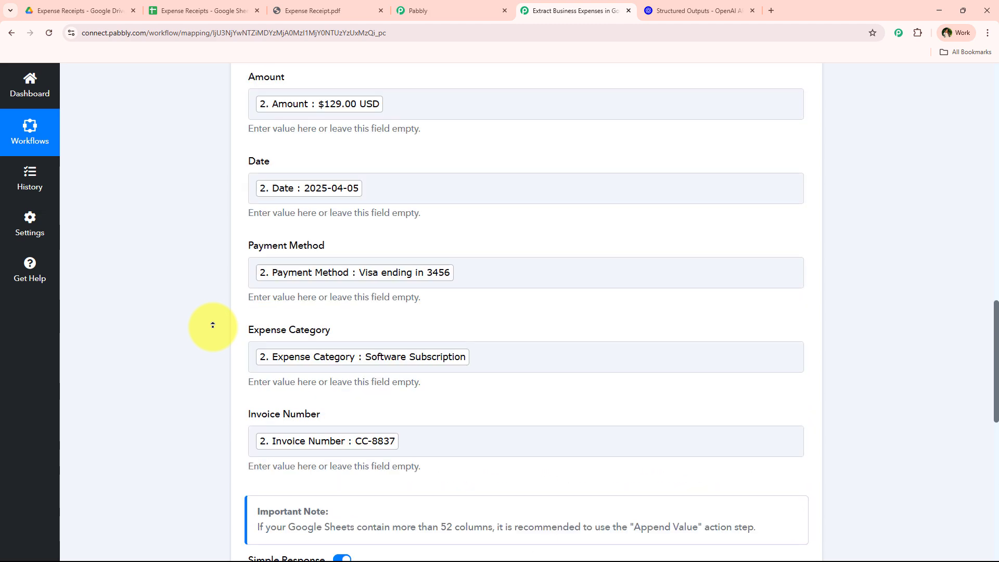
scroll(213, 325, up, 5)
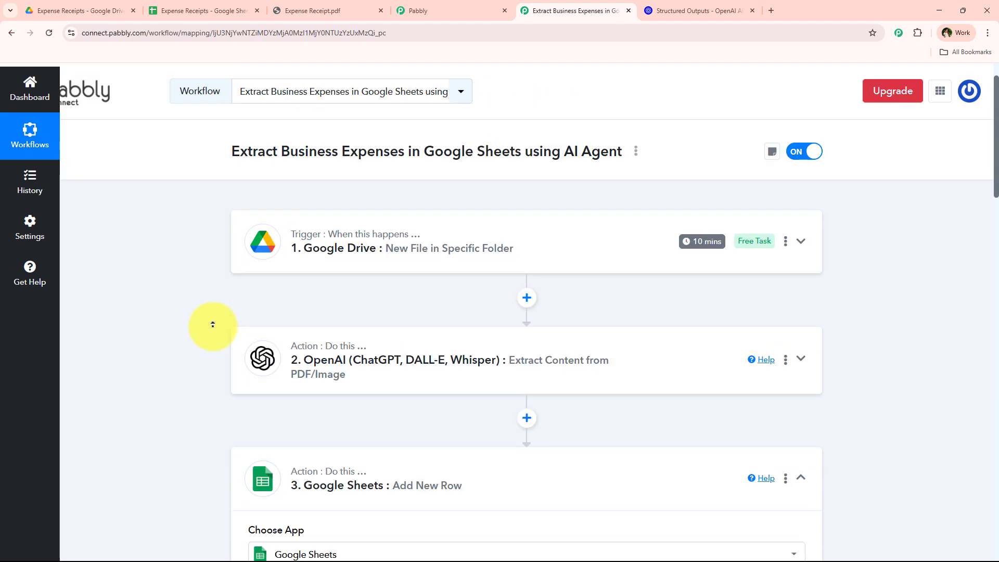
click(506, 502)
- Check the Expense Receipts spreadsheet for the test row, with the sheet zoom set to 125%
click(191, 9)
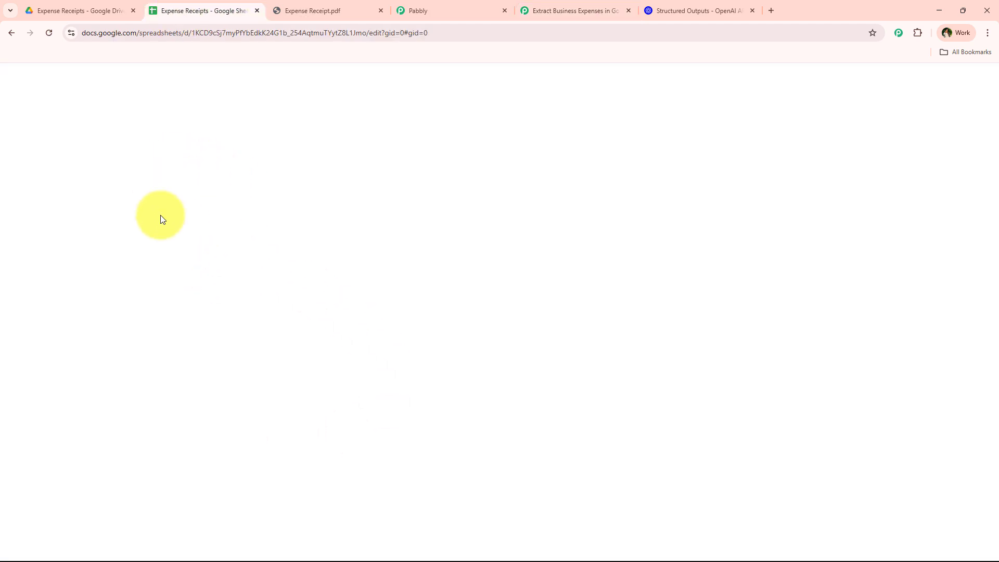
click(146, 119)
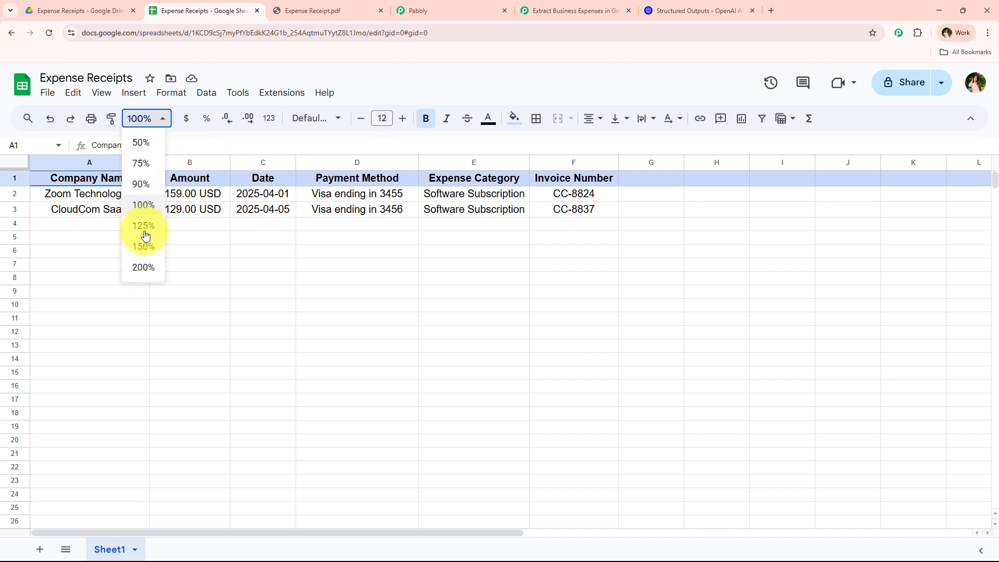
click(142, 227)
- Review the finished workflow against the Expense Receipts Drive folder, the spreadsheet rows and the Expense Receipt PDF
click(538, 4)
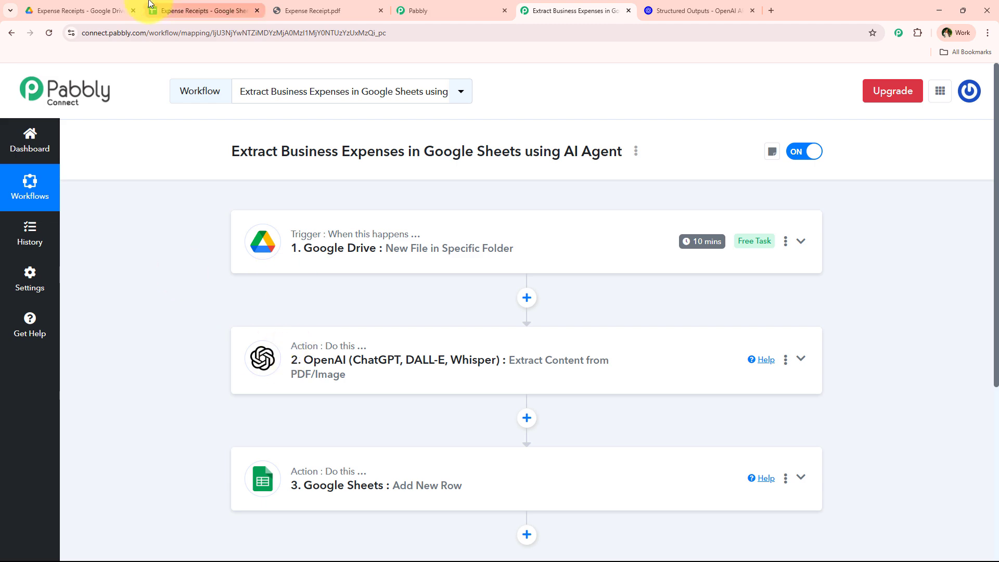
click(84, 10)
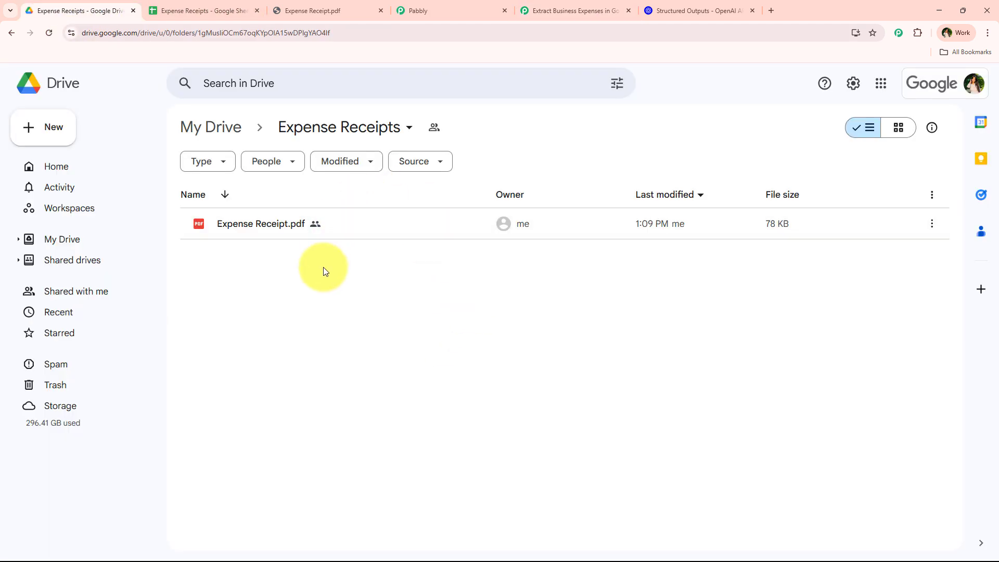
click(541, 8)
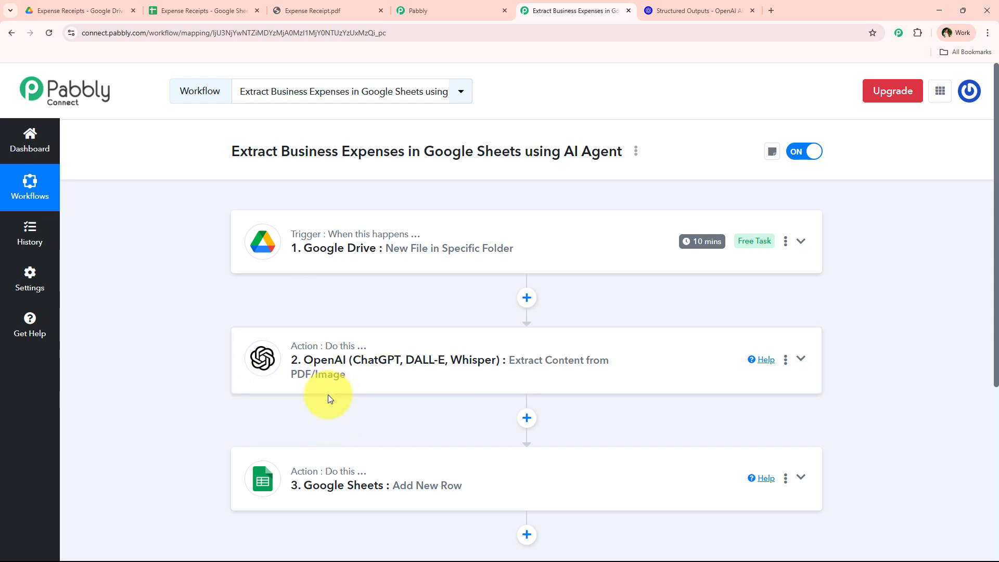
click(203, 11)
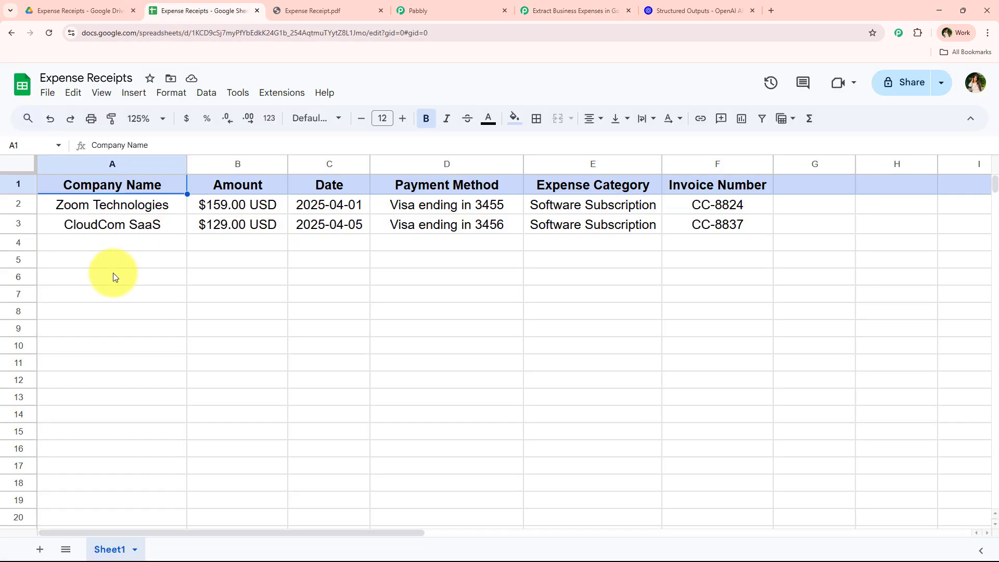
click(623, 7)
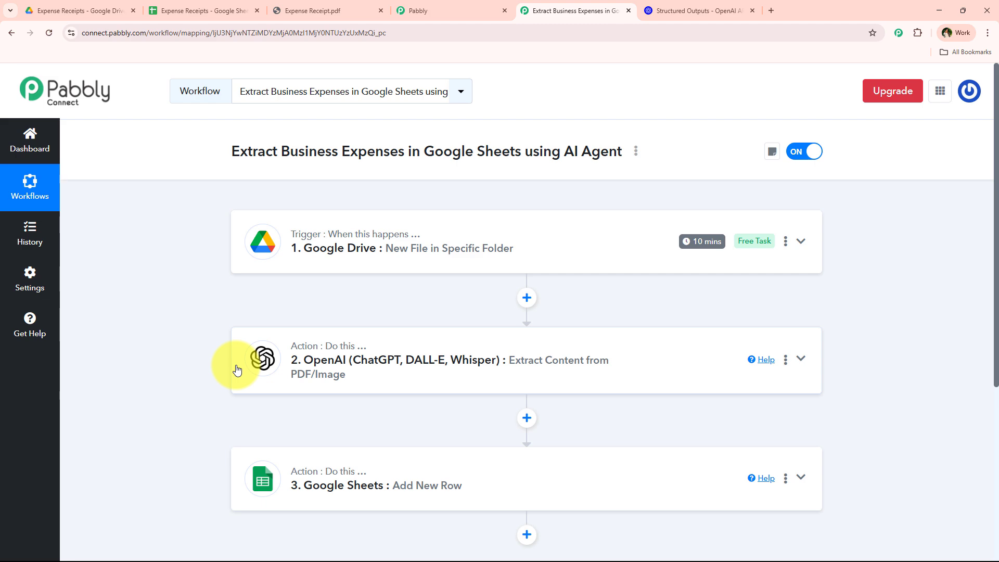
click(281, 11)
scroll(401, 250, down, 2)
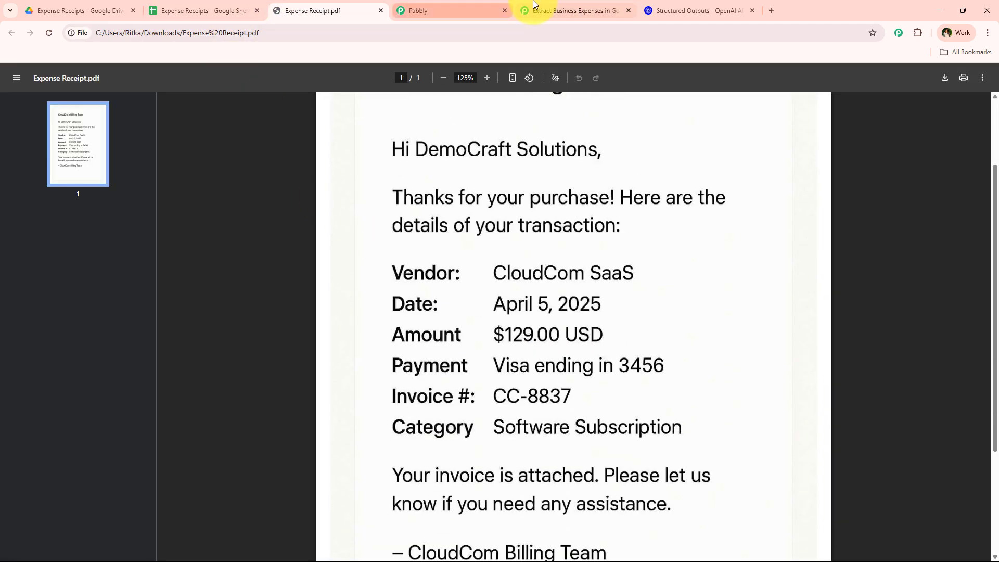
click(535, 5)
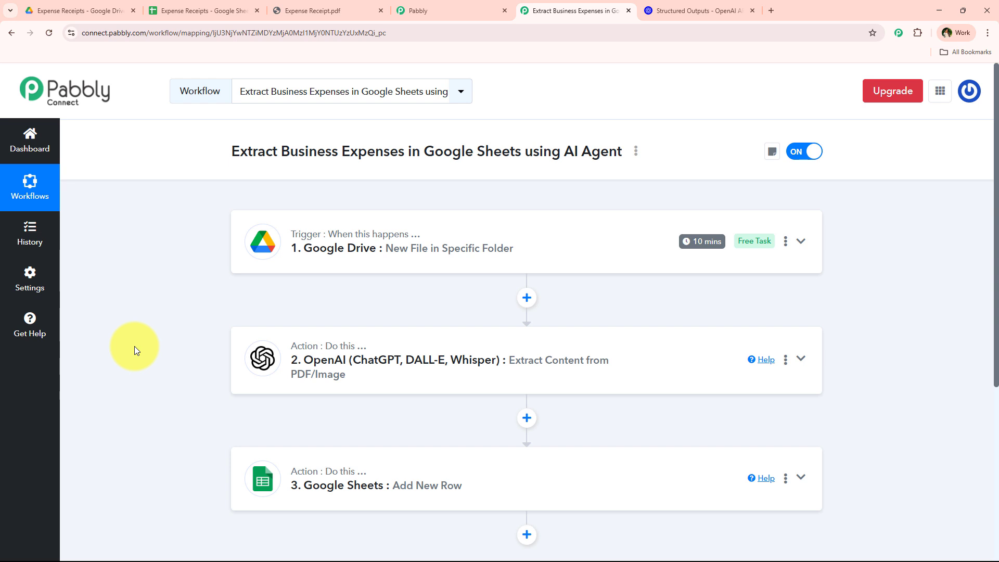